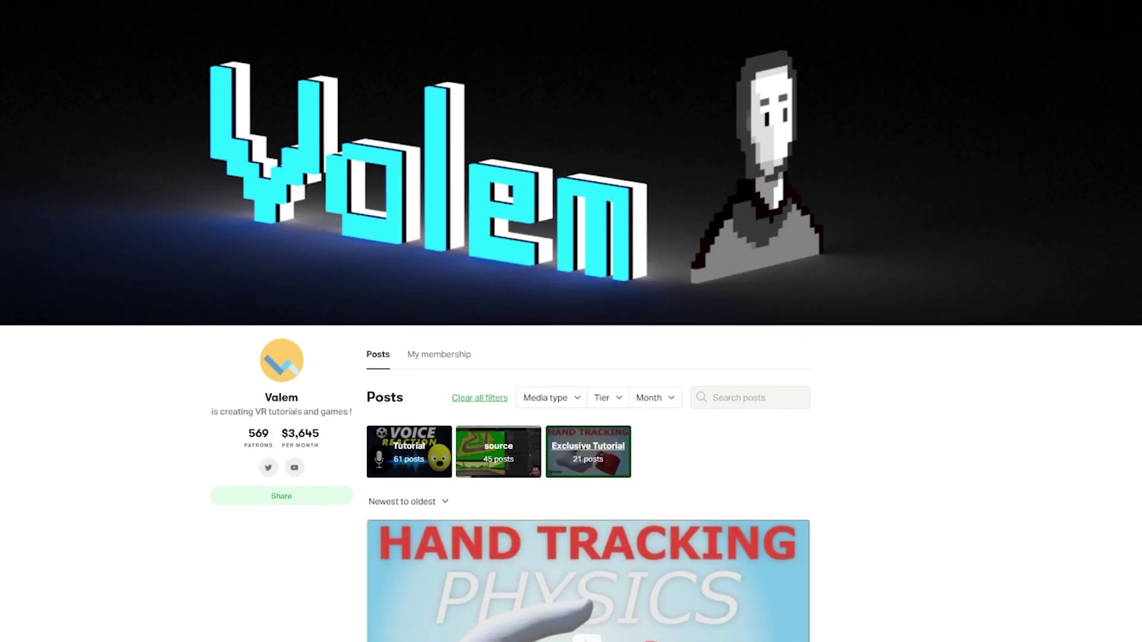
Step: Finish the hand-grab demo with the red cubes and return to the Unity SampleScene editor
scroll(571, 357, down, 4)
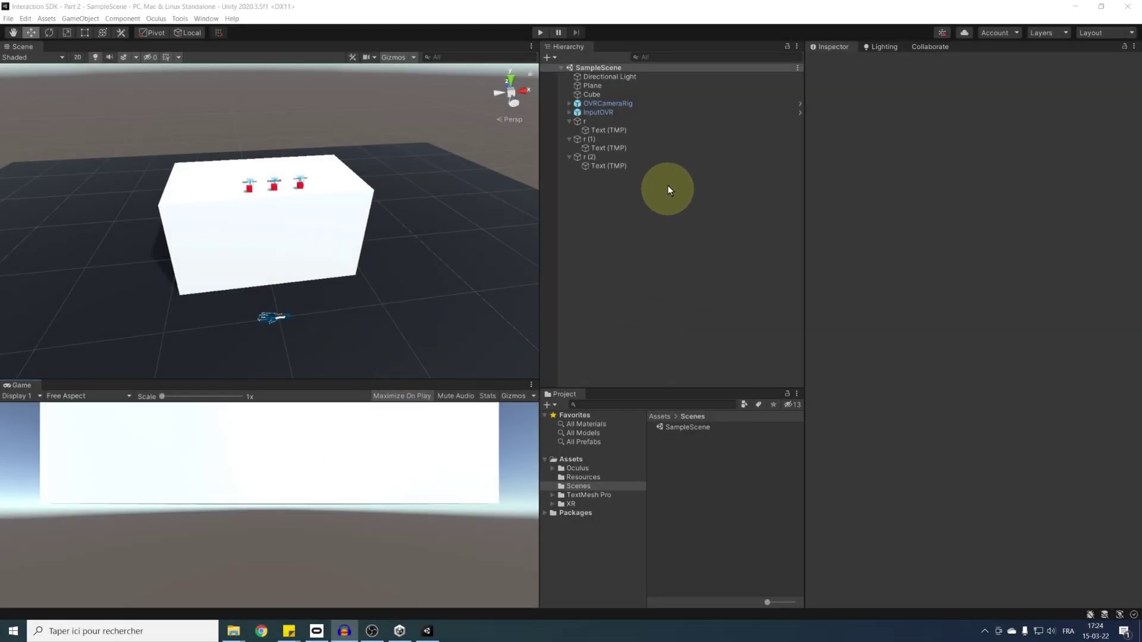
Step: Select cubes r, r (1) and r (2) and enable Is Kinematic on their Rigidbodies
click(597, 121)
ctrl+click(594, 140)
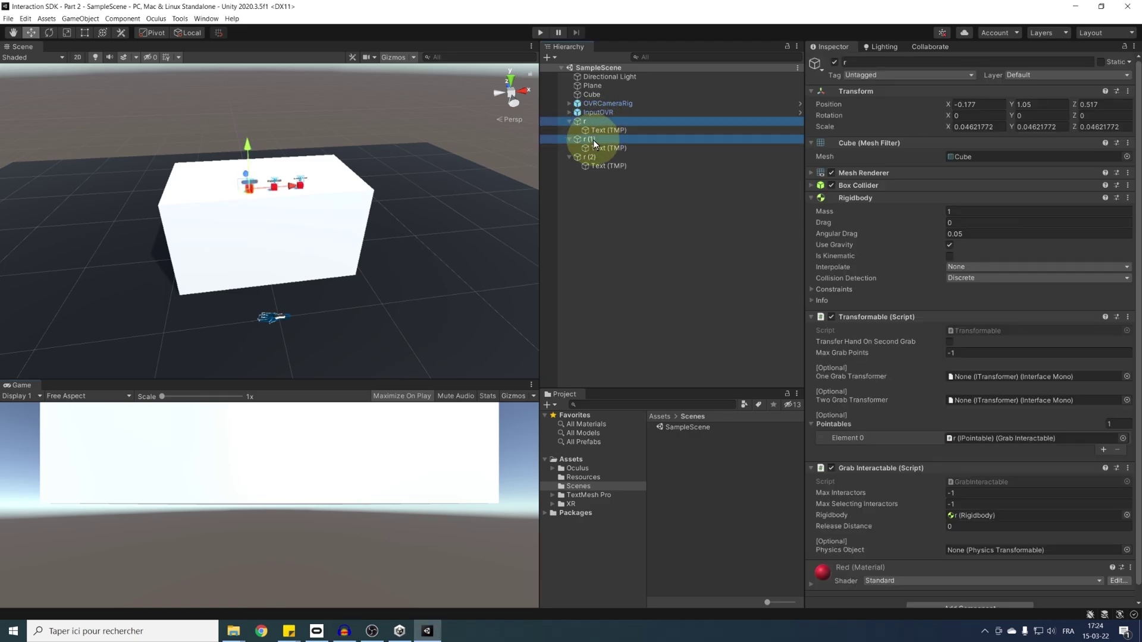
ctrl+click(591, 156)
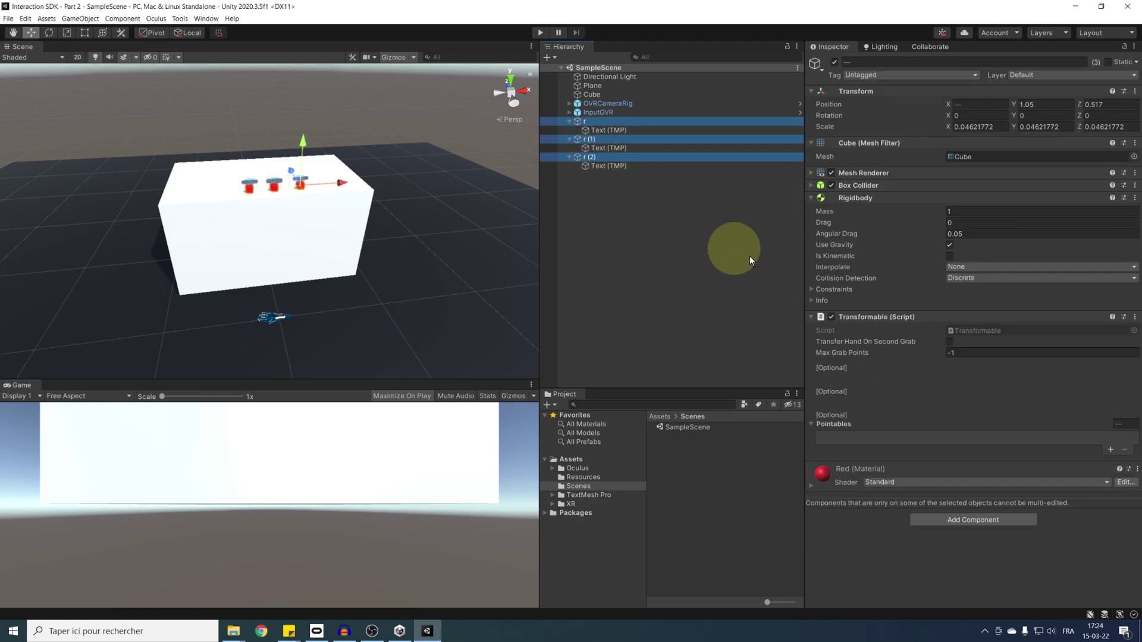
click(931, 255)
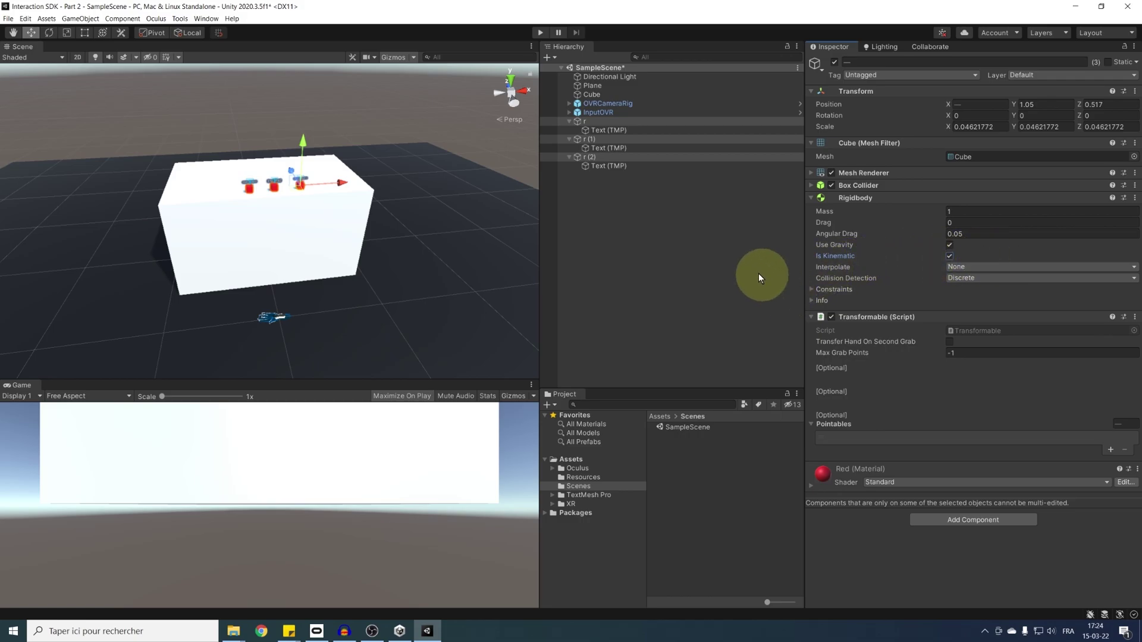
scroll(321, 146, up, 6)
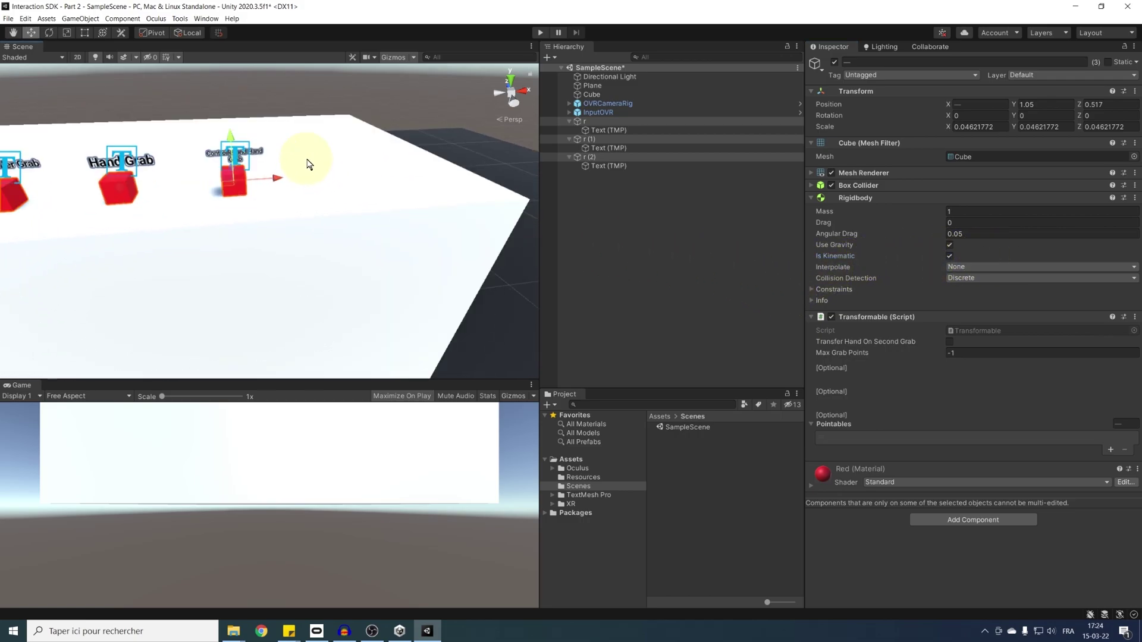
Step: Duplicate cube r (2) as r (3) and slide the copy to the right along X
key(f)
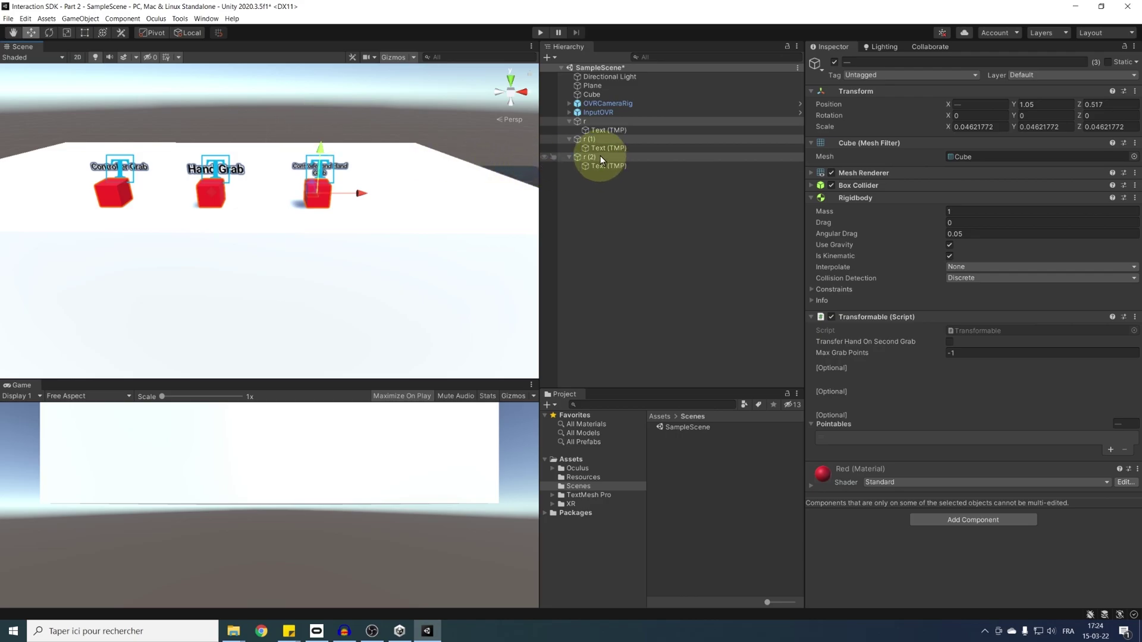
click(595, 157)
click(568, 156)
key(ctrl+d)
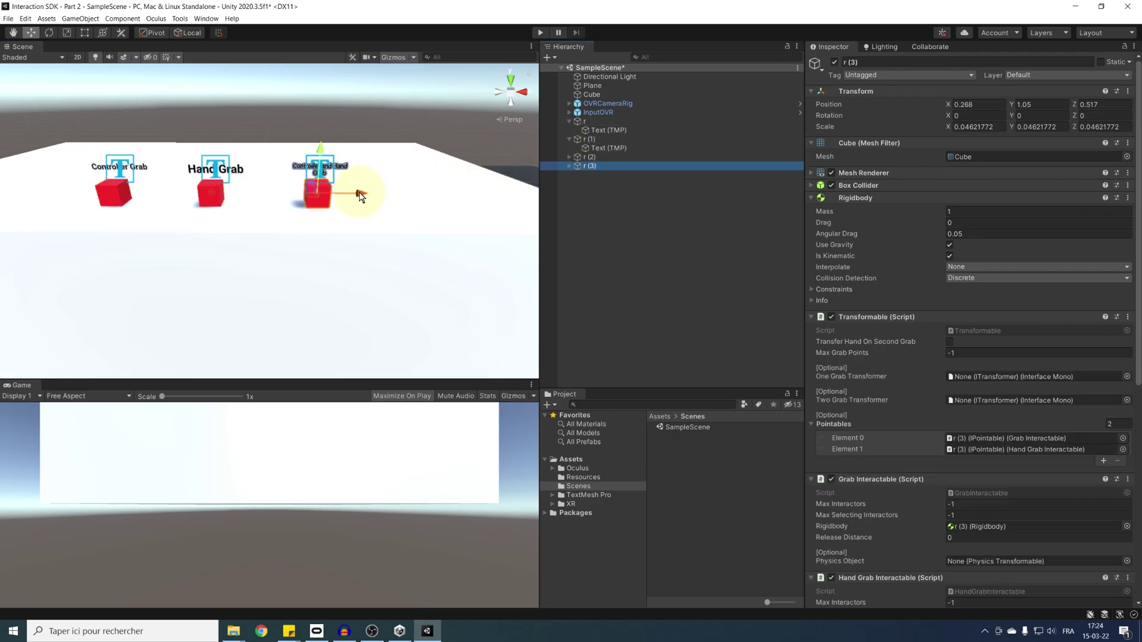
drag(360, 195, 443, 202)
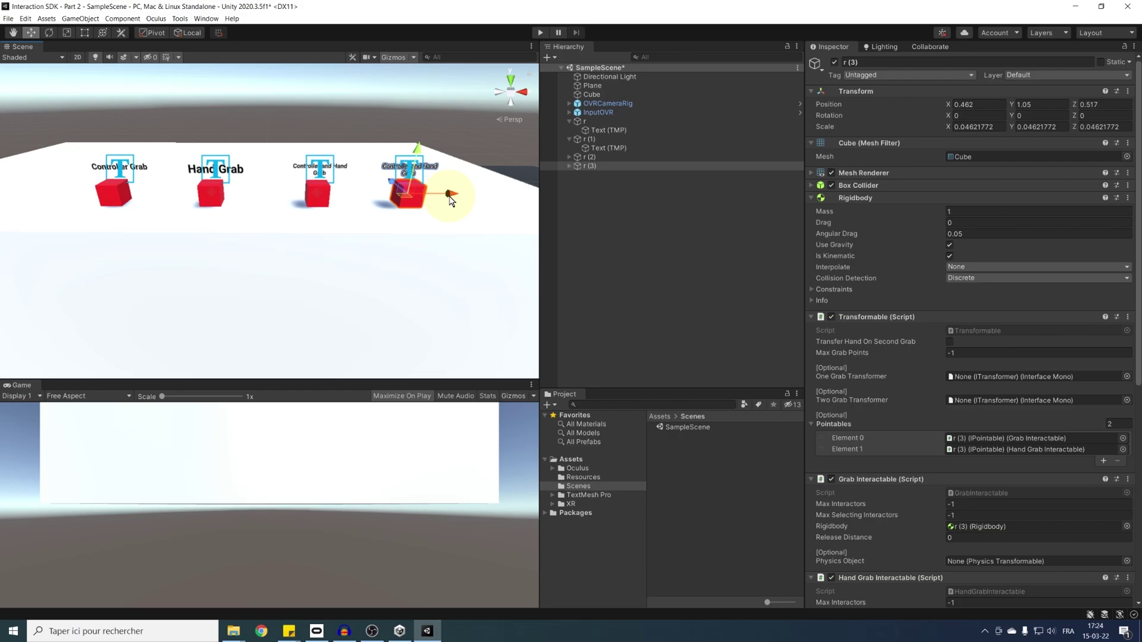
key(f)
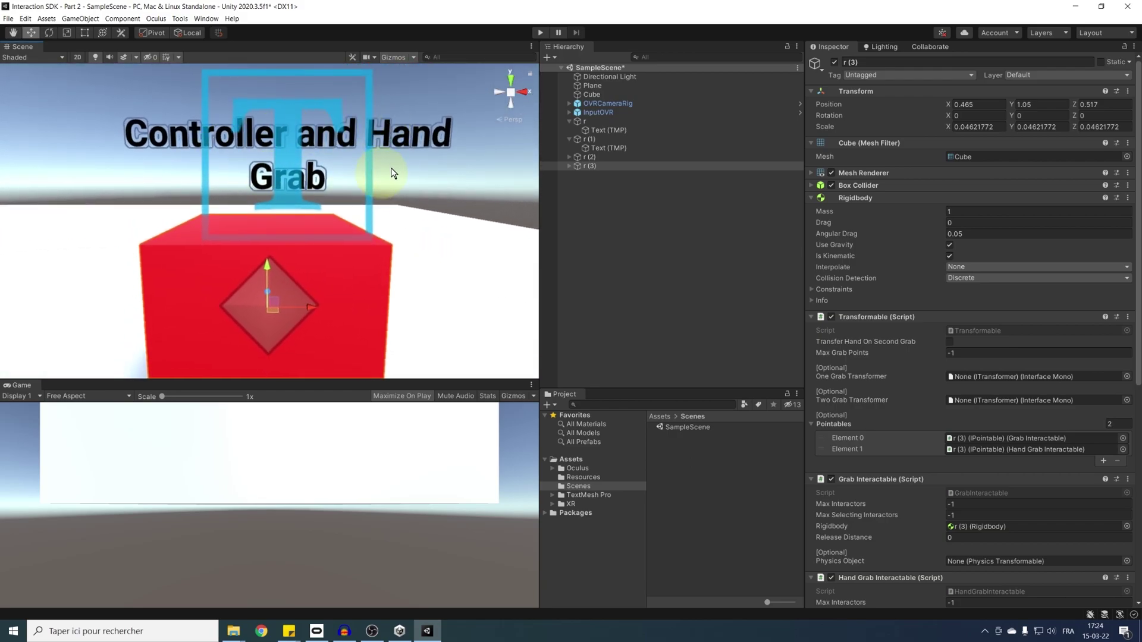
Step: Change r (3)'s Text (TMP) label to 'Physics Transformable'
scroll(313, 161, down, 5)
scroll(313, 161, up, 2)
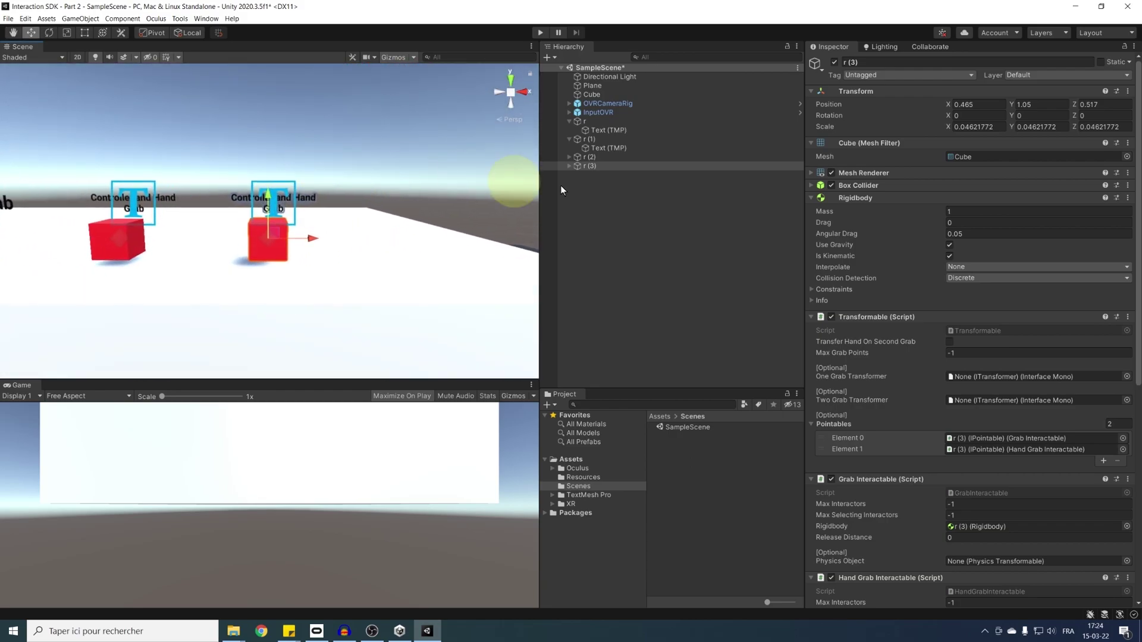
click(568, 165)
scroll(382, 199, down, 1)
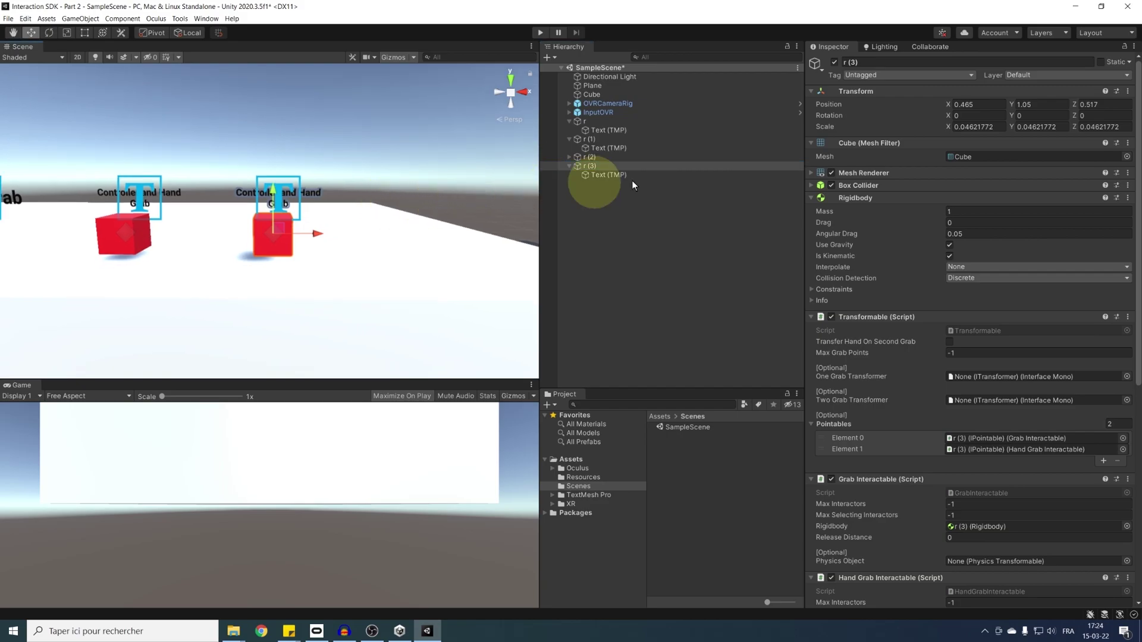
click(646, 175)
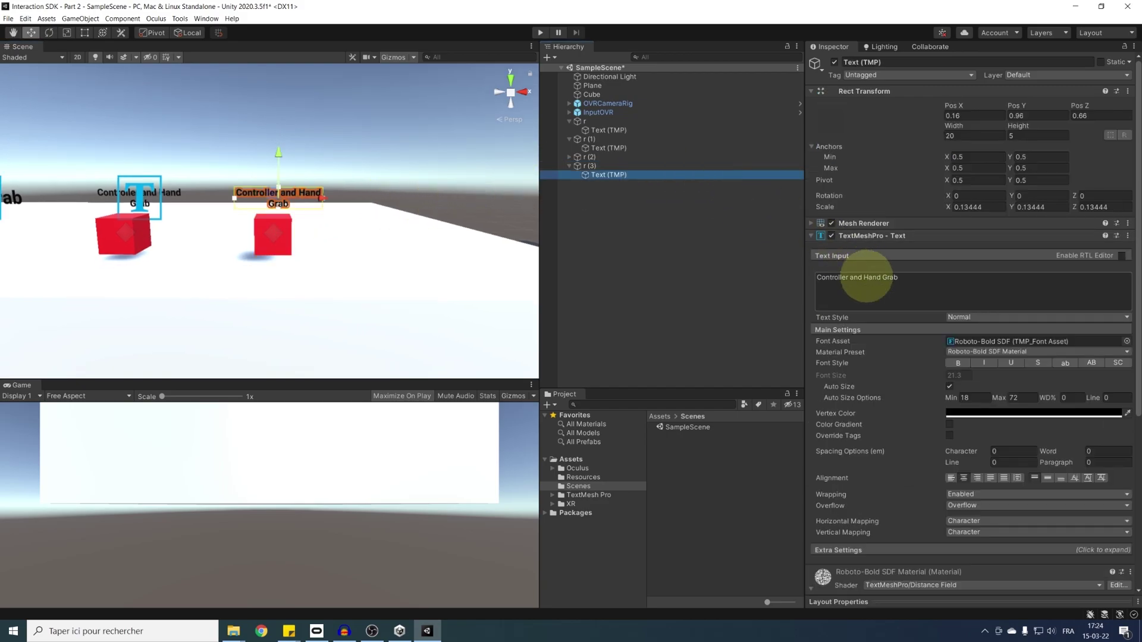
click(866, 278)
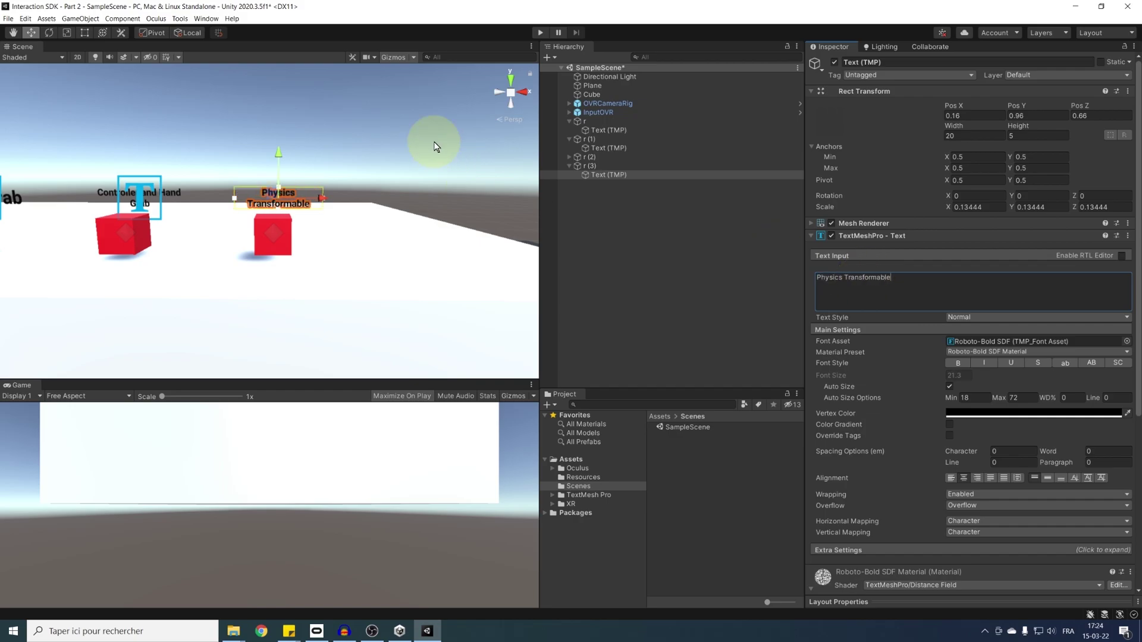
click(588, 165)
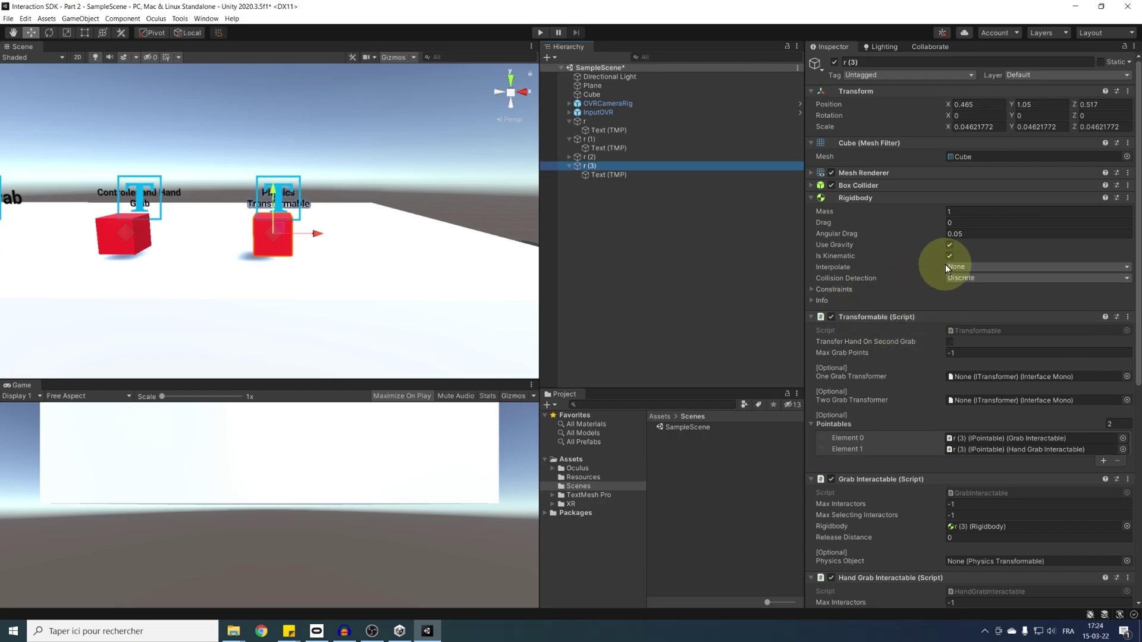
Step: Add a Physics Transformable component to r (3), linking r (3) as its Transformable and Rigidbody
scroll(952, 366, down, 10)
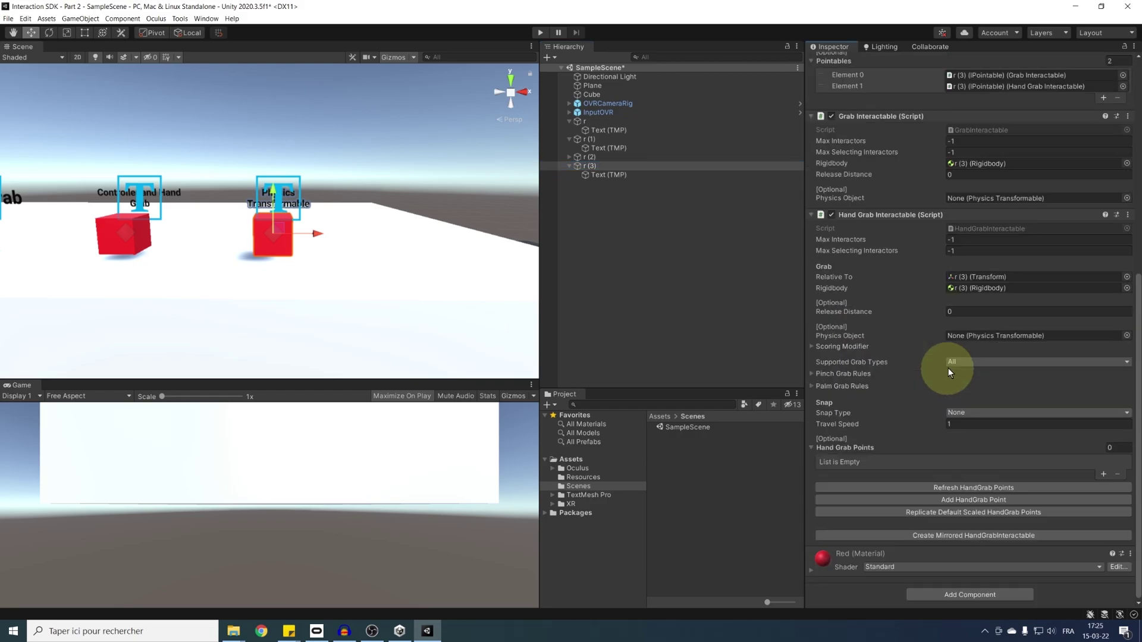
click(946, 591)
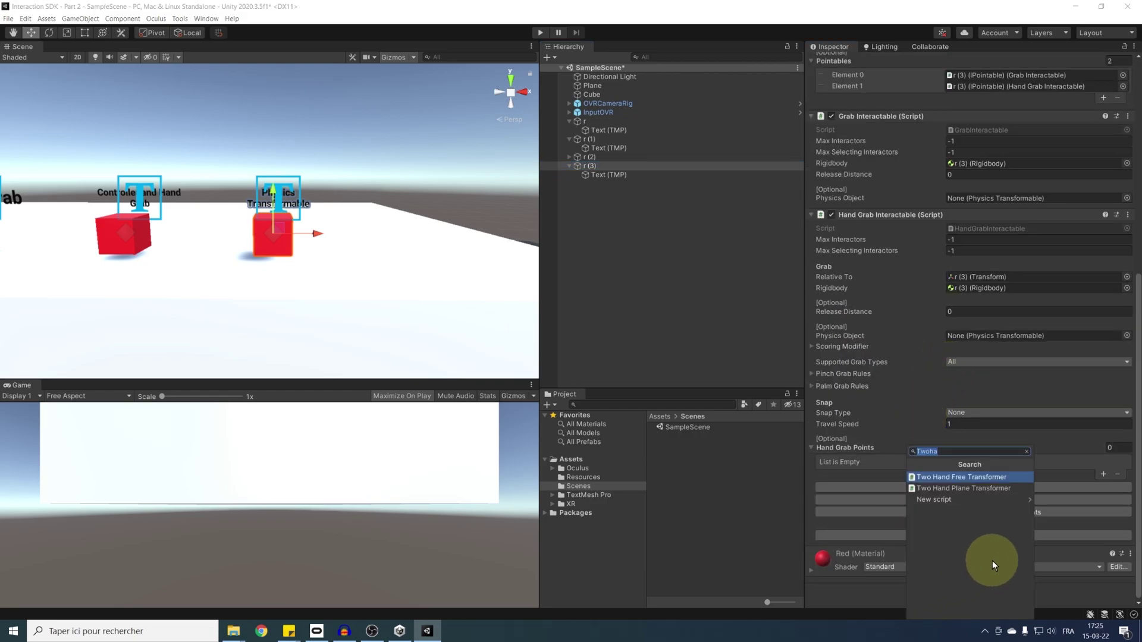
text(Physics Trans)
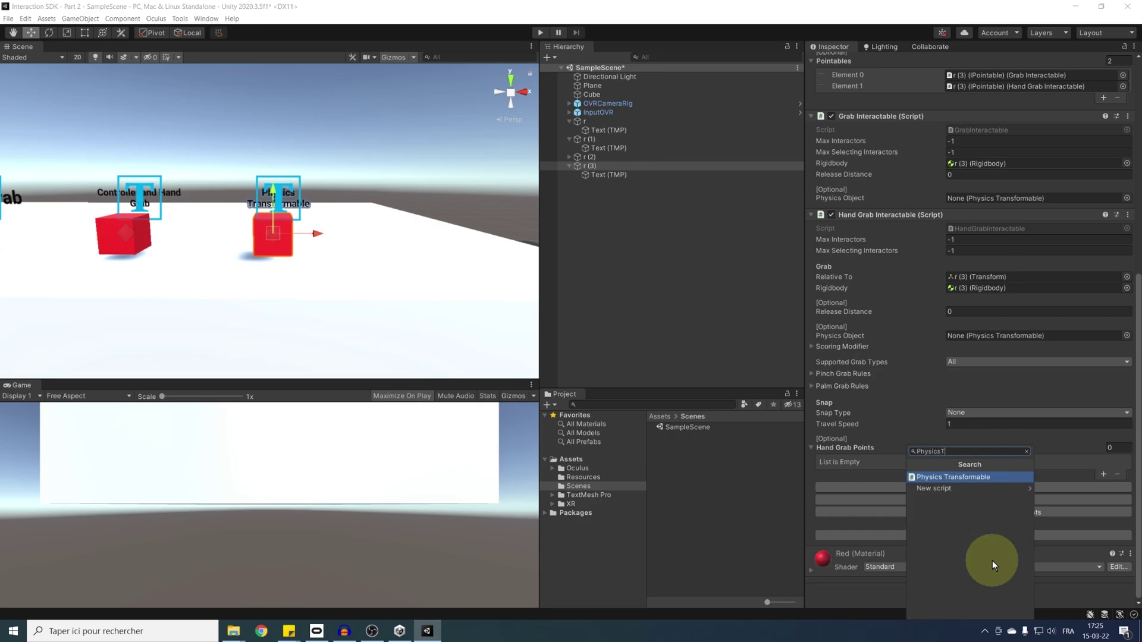
key(Return)
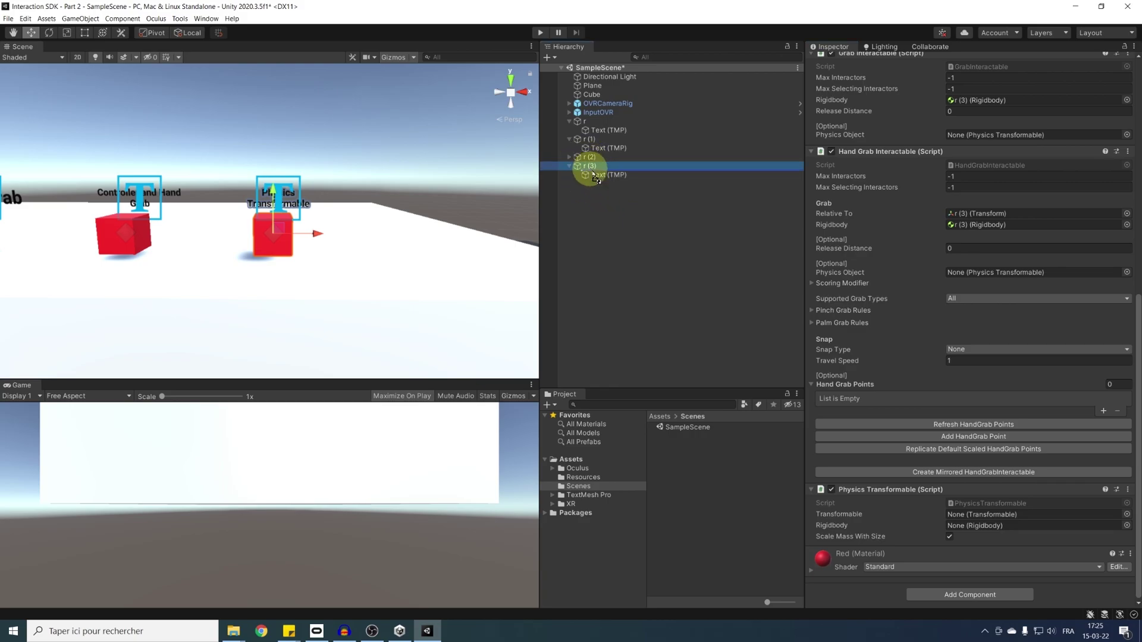
drag(595, 177, 963, 515)
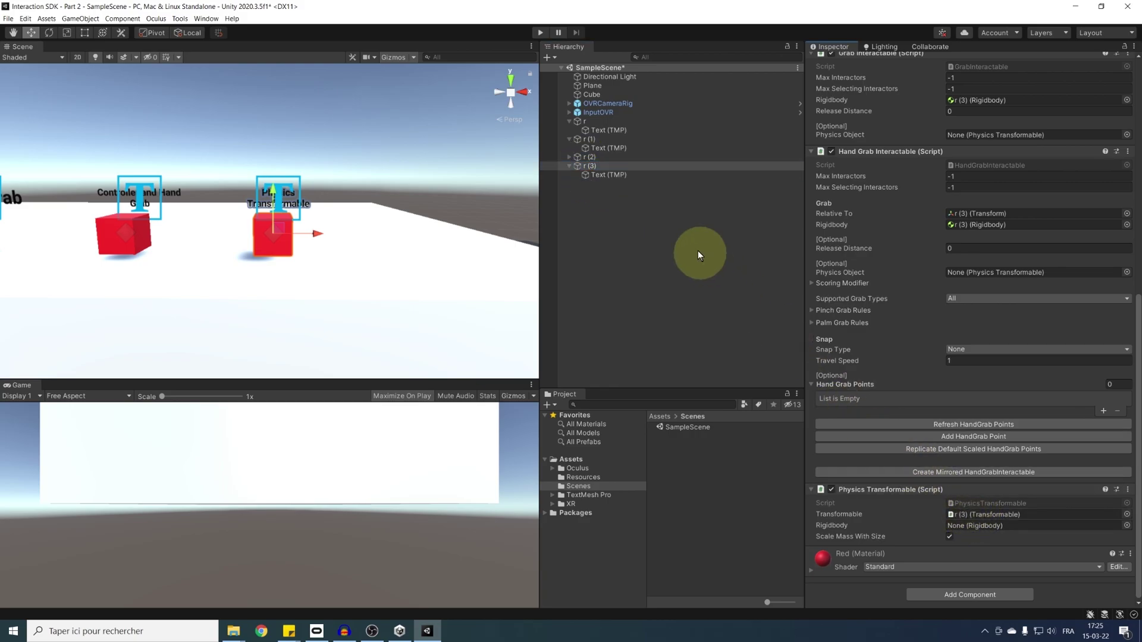
drag(591, 166, 976, 525)
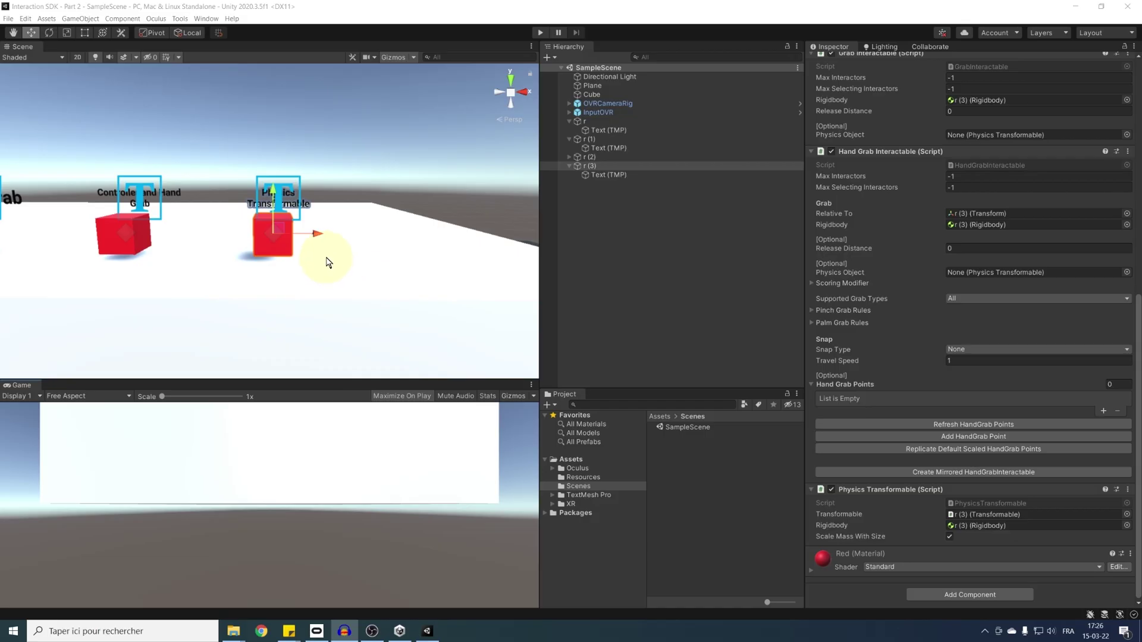
Step: Collapse the r, r (1) and r (3) entries in the Hierarchy
scroll(316, 264, down, 5)
mouse_move(306, 255)
alt+mouse_down()
mouse_move(303, 269)
mouse_move(319, 262)
mouse_move(365, 296)
mouse_move(217, 263)
mouse_move(281, 273)
mouse_move(321, 250)
alt+mouse_up()
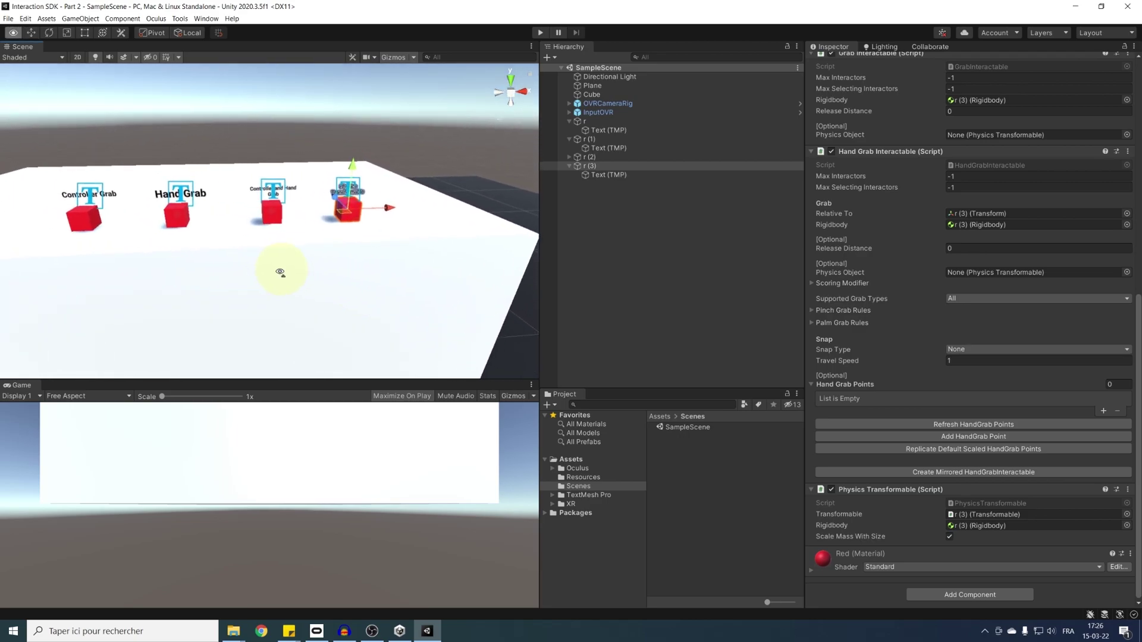
click(569, 138)
click(569, 121)
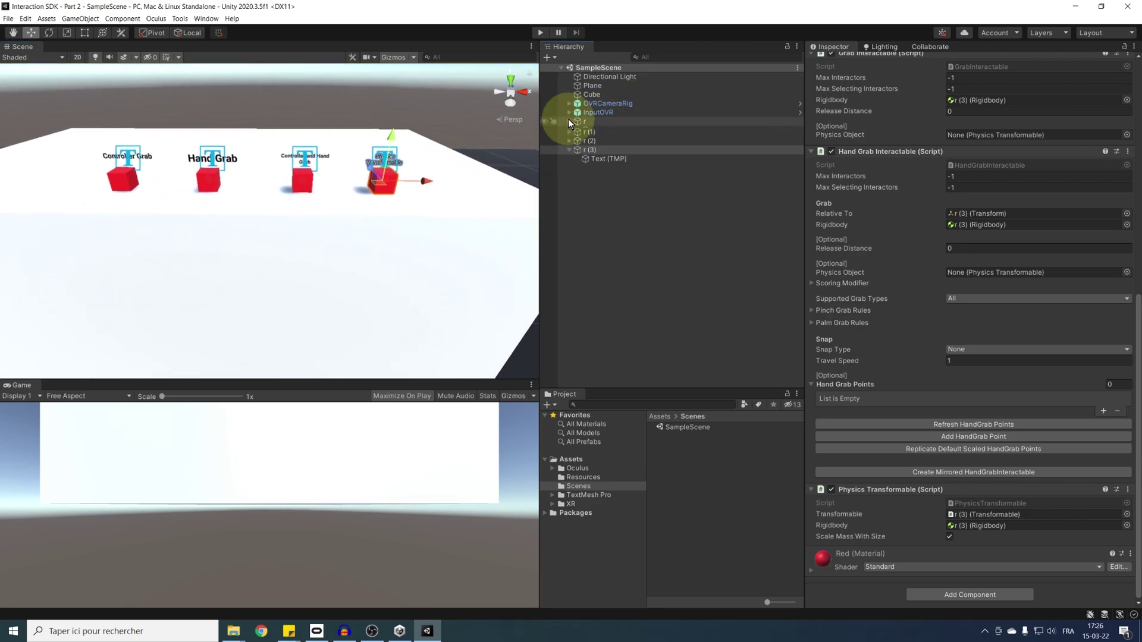
click(569, 149)
mouse_move(416, 143)
alt+mouse_down()
mouse_move(308, 155)
mouse_move(411, 148)
alt+mouse_up()
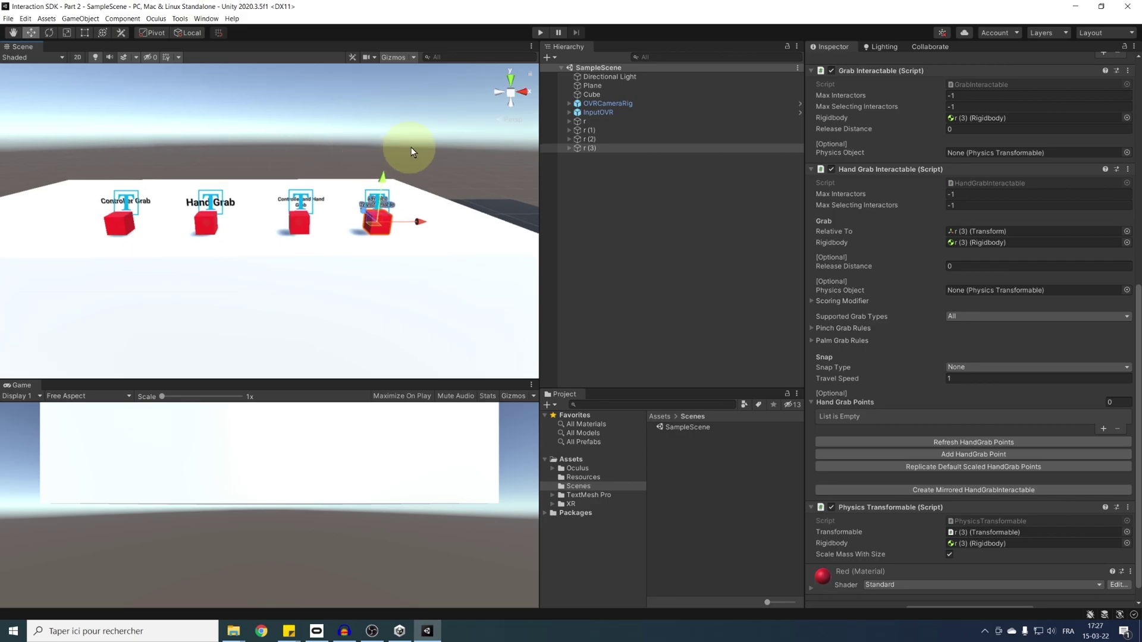
Step: Test the four-cube scene in Play mode, then stop playback
click(537, 34)
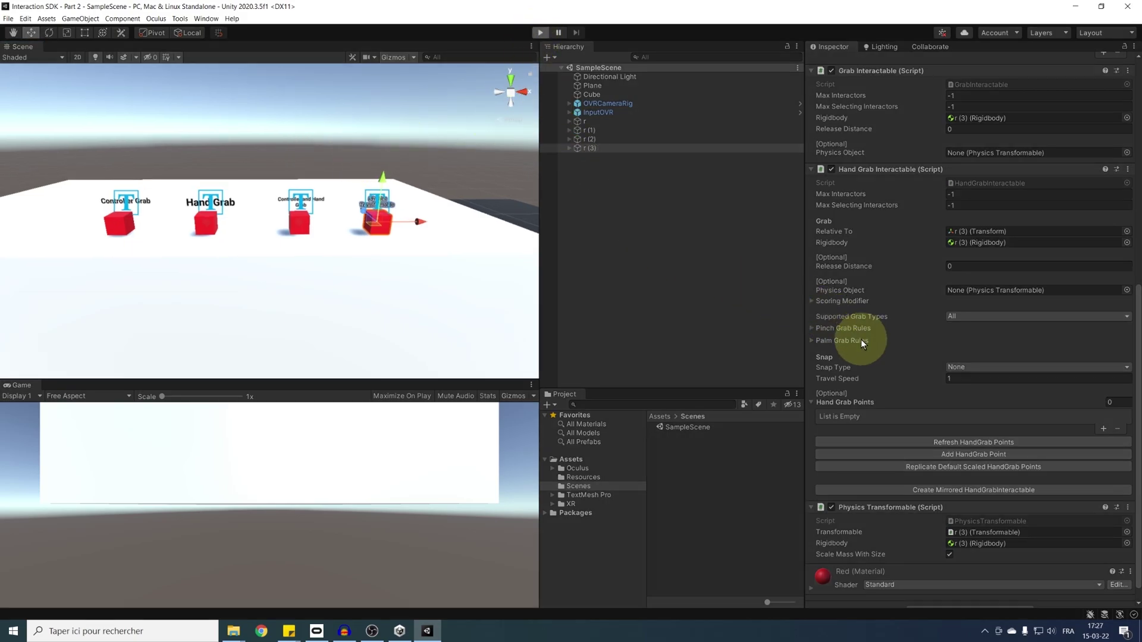
scroll(926, 442, down, 3)
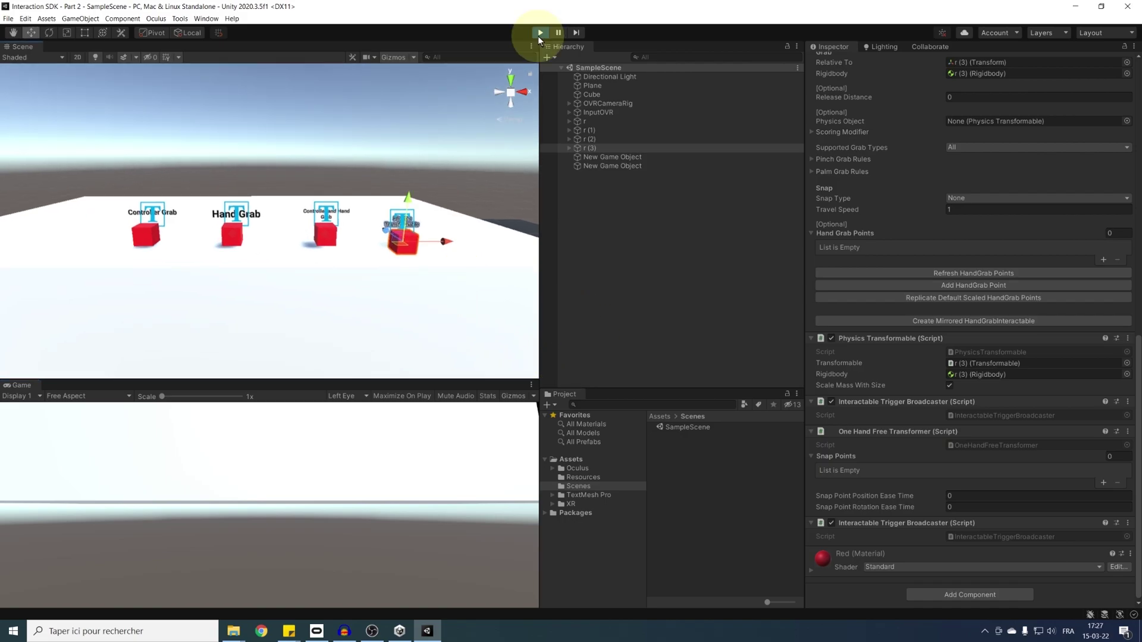
click(540, 33)
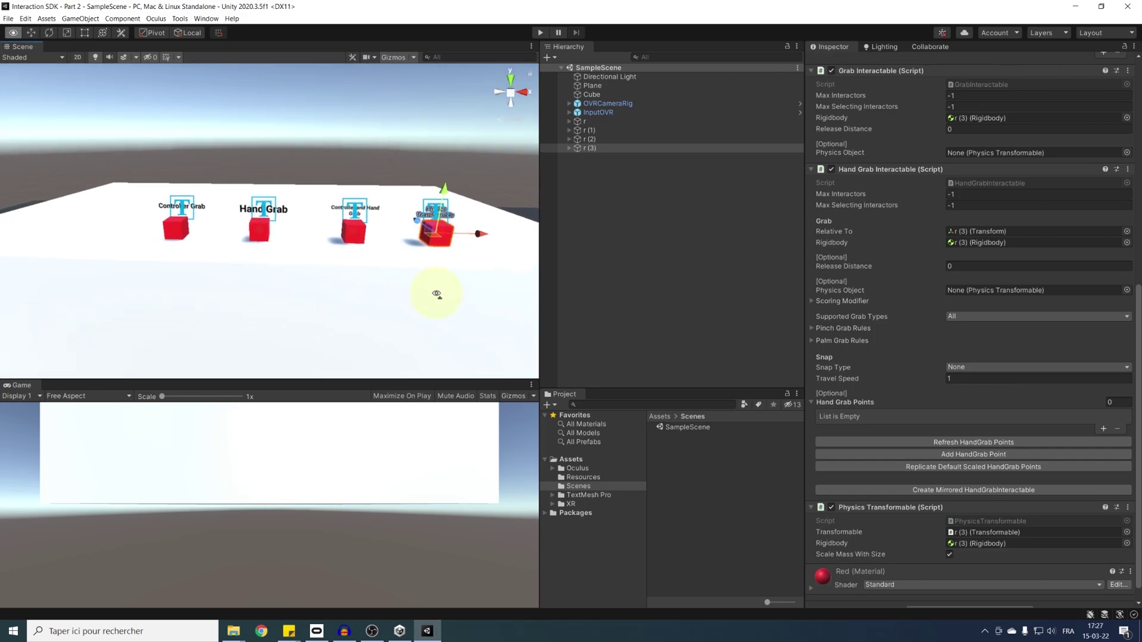
alt+drag(391, 280, 311, 239)
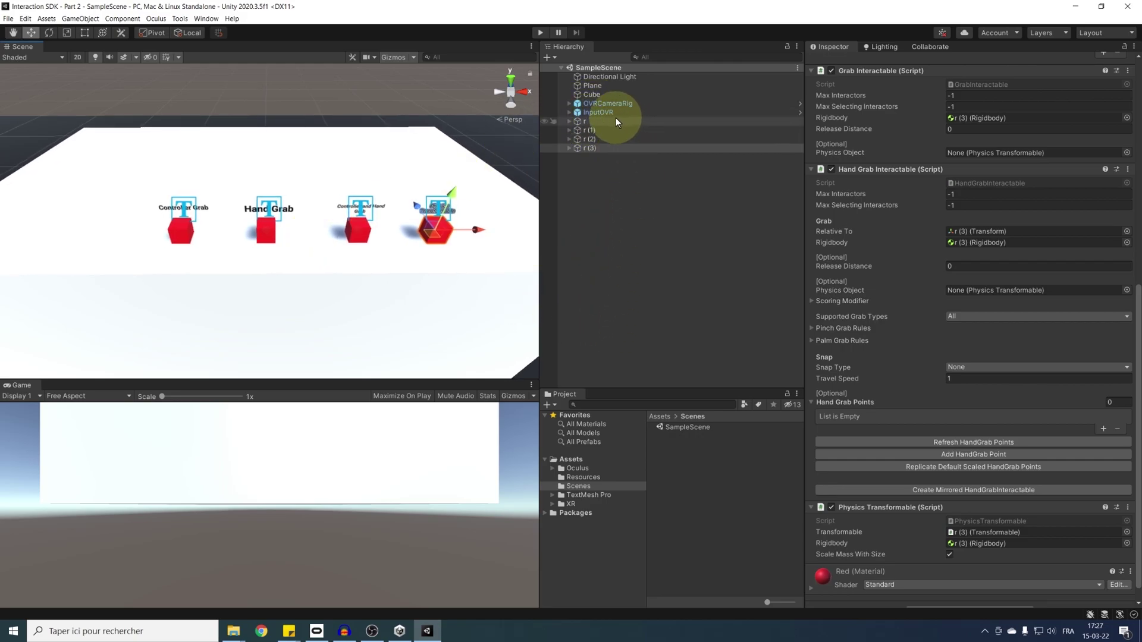
Step: Move the four cubes back along Z, then duplicate r (2) as r (4) placed to the left
shift+click(581, 121)
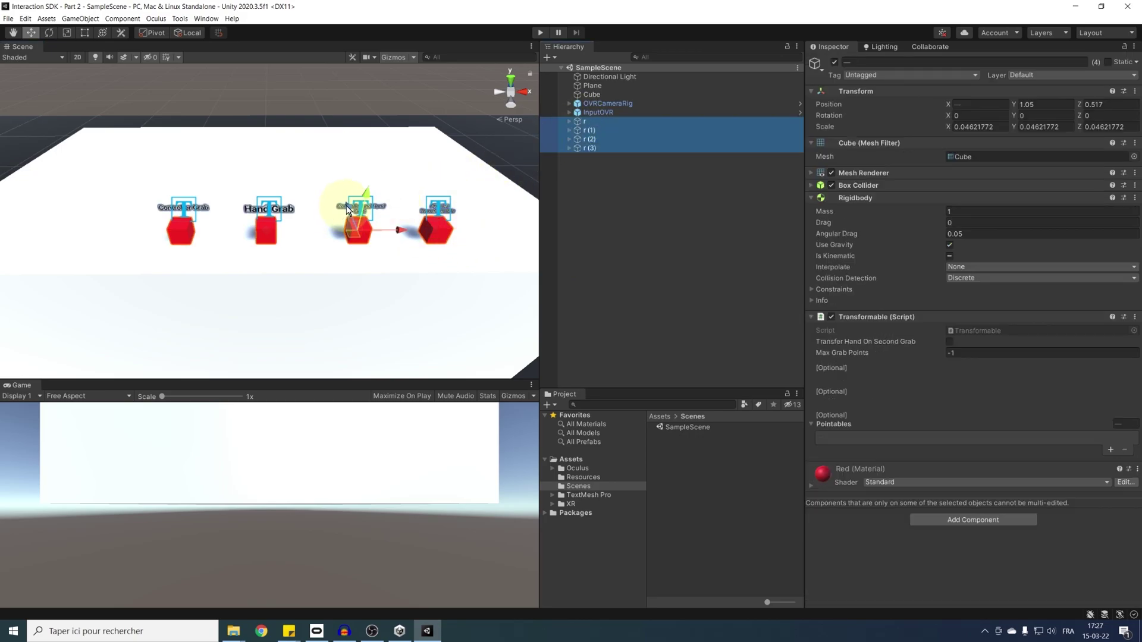
drag(346, 208, 343, 160)
right_drag(383, 183, 330, 204)
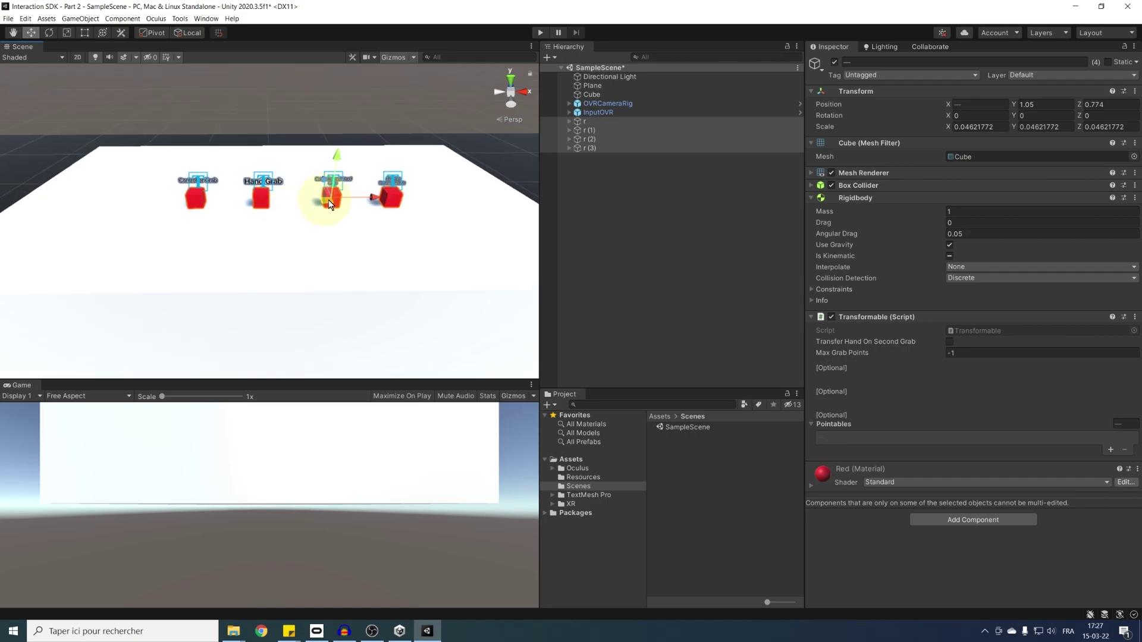
click(591, 139)
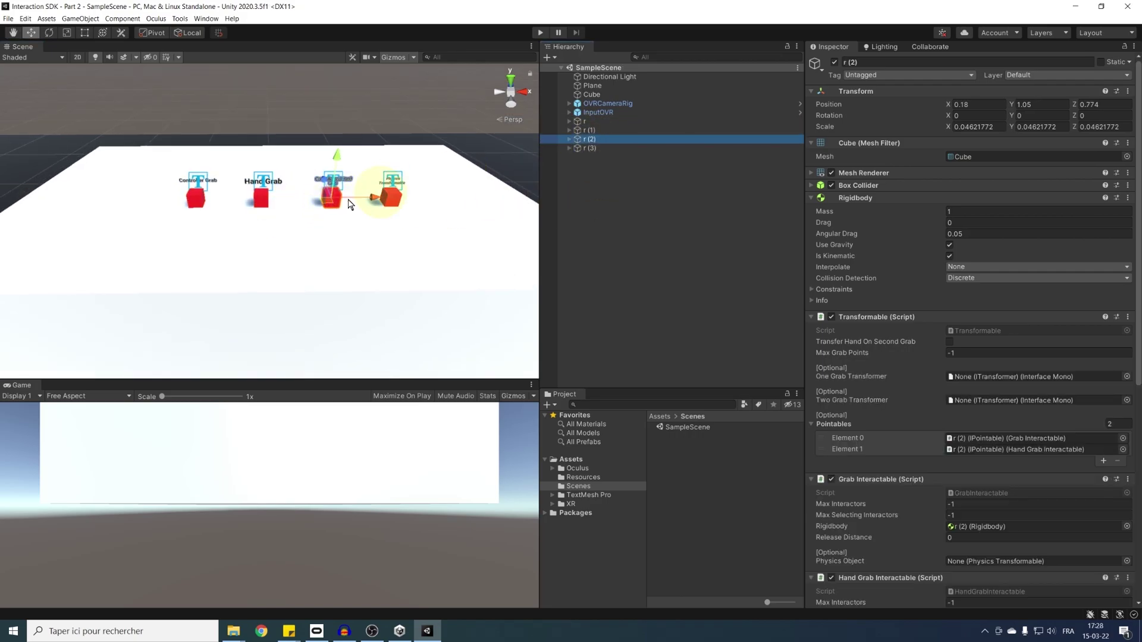
drag(364, 200, 339, 218)
key(ctrl+d)
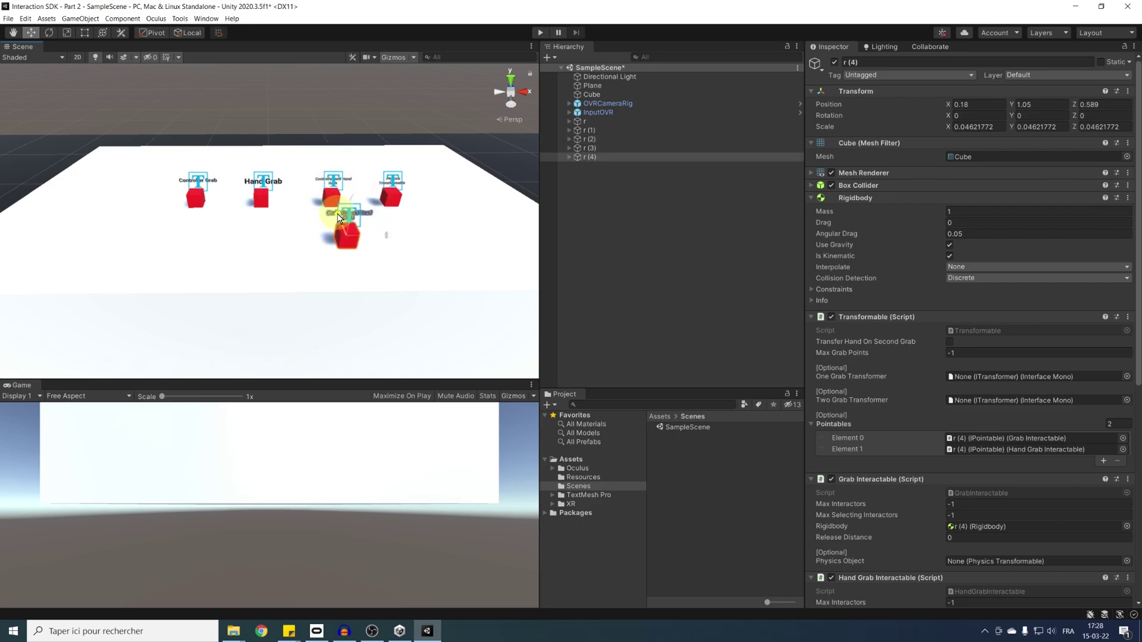
drag(392, 246, 235, 247)
middle_drag(285, 247, 343, 240)
Step: Relabel r (4)'s Text (TMP) child as 'Translation Movement'
click(569, 157)
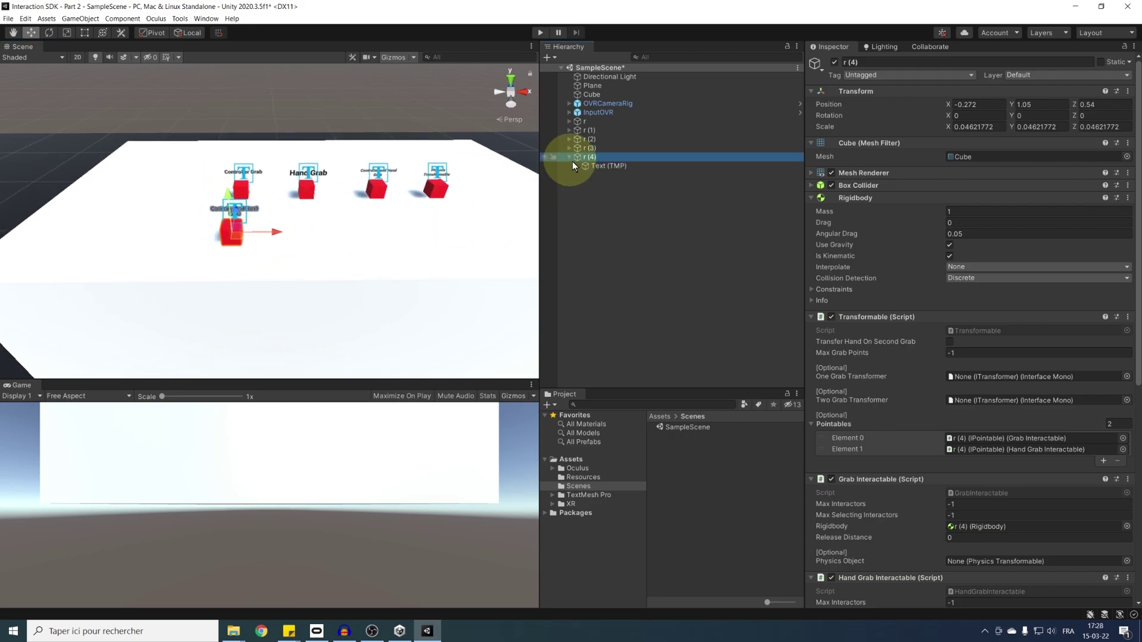
click(604, 165)
click(885, 278)
key(ctrl+a)
text(Tran)
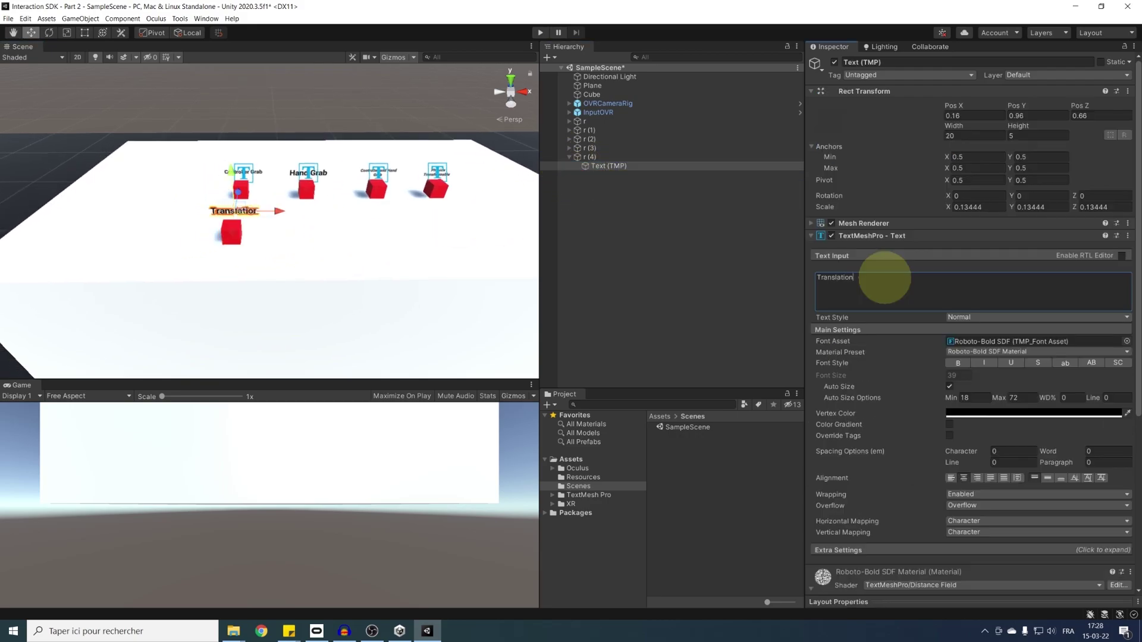
middle_drag(343, 238, 369, 219)
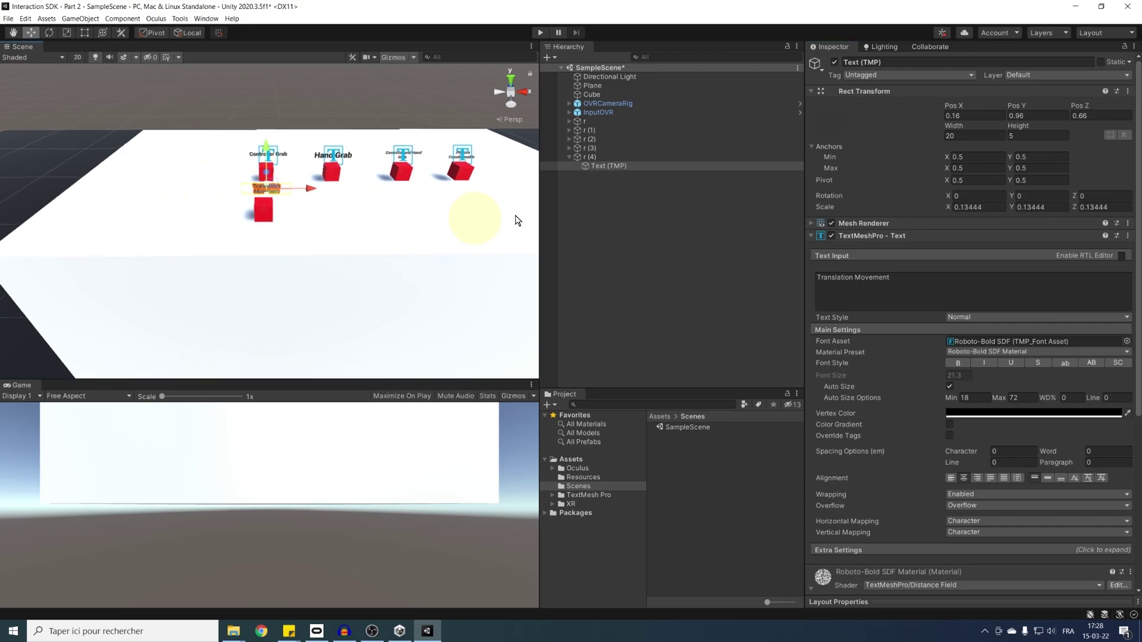
Step: Add a One Hand Translate Transformer component to cube r (4) and hide scene gizmos
click(597, 157)
scroll(886, 438, down, 10)
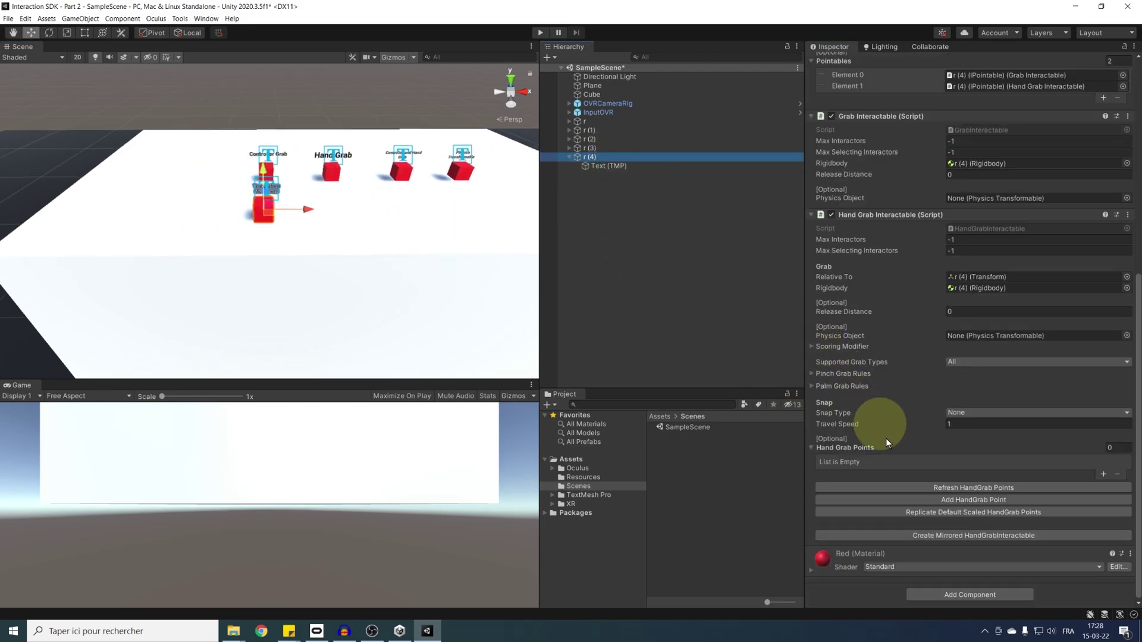
click(947, 593)
text(One)
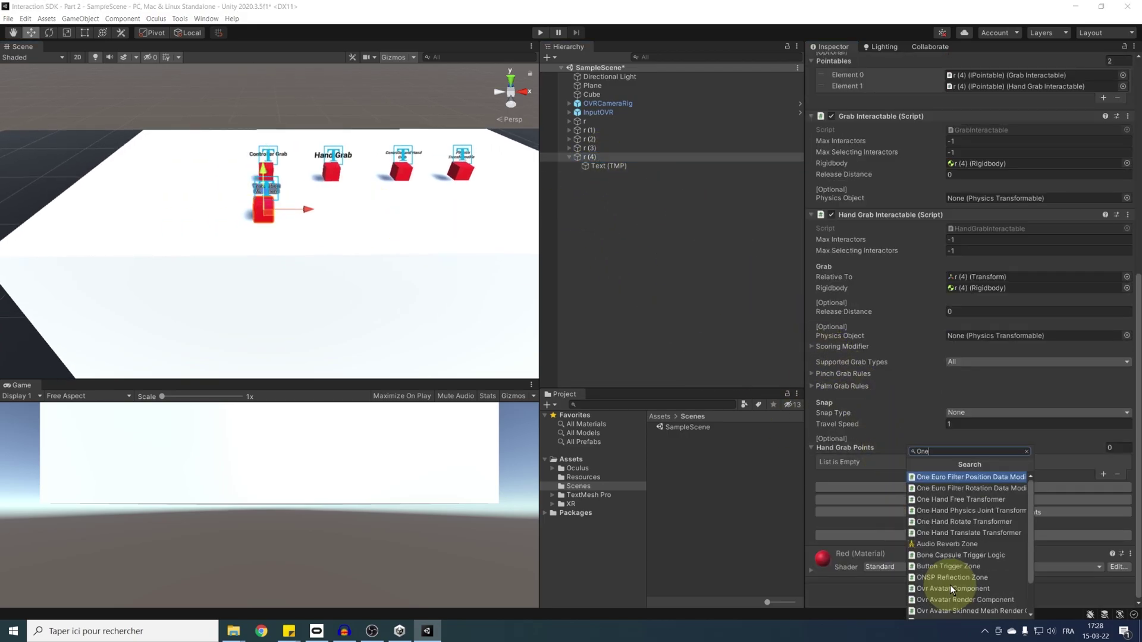
text(Hand)
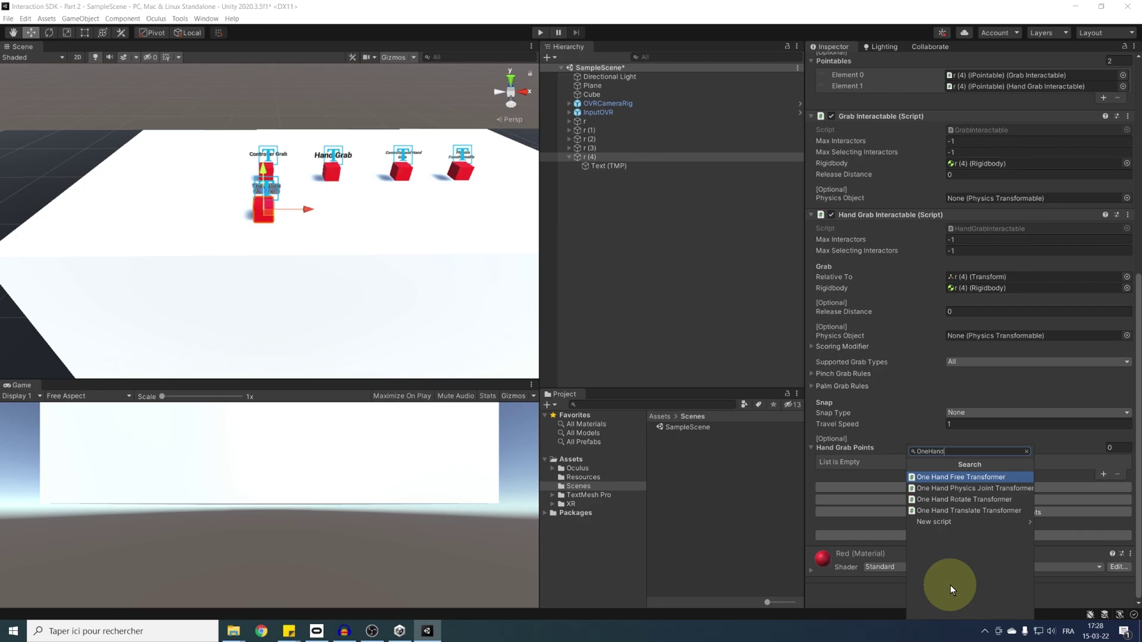
click(958, 509)
scroll(957, 476, down, 5)
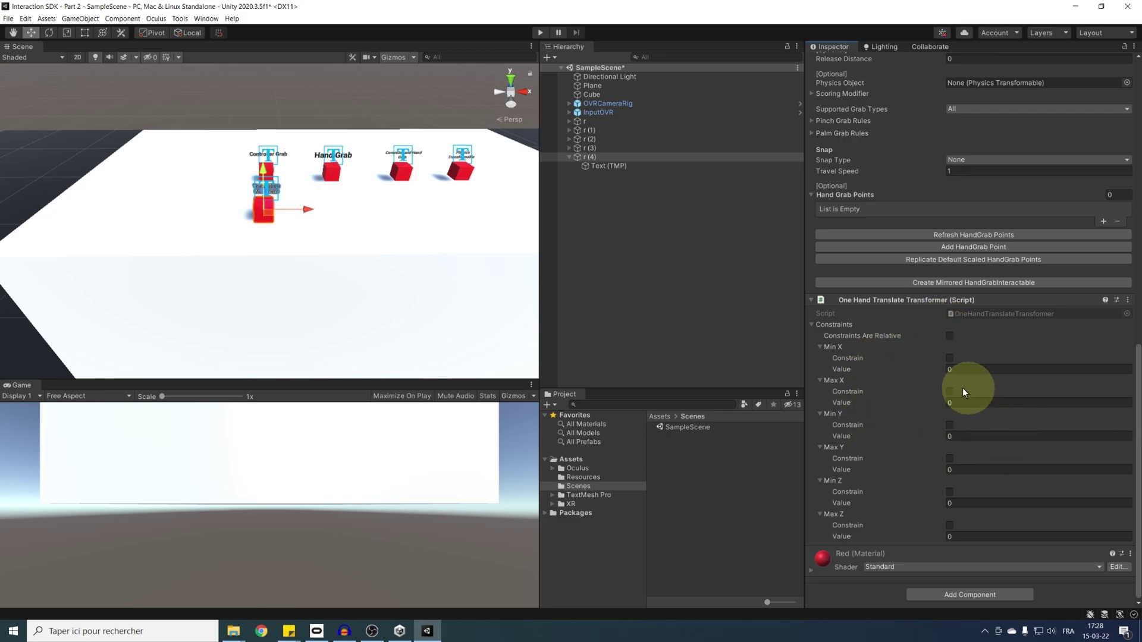
alt+drag(451, 280, 441, 250)
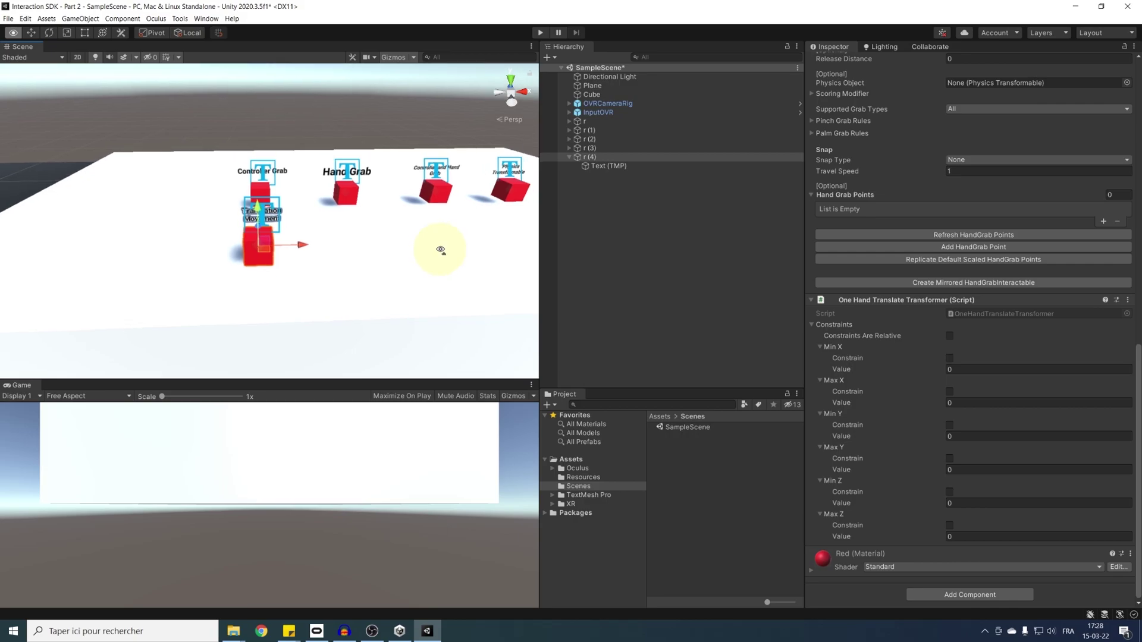
scroll(441, 250, up, 4)
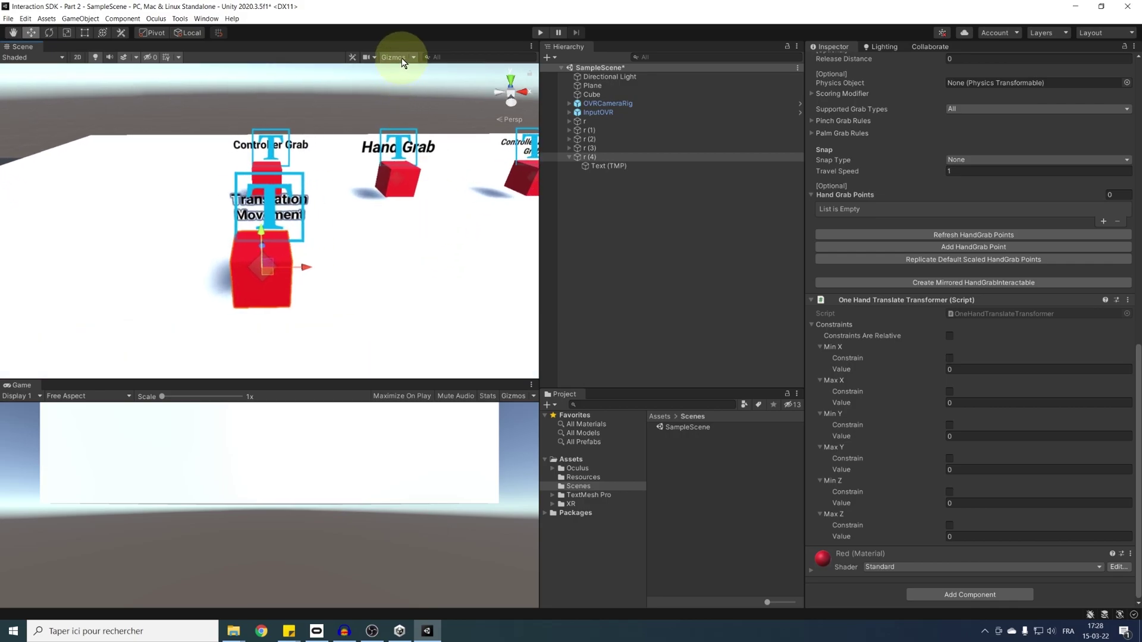
click(394, 57)
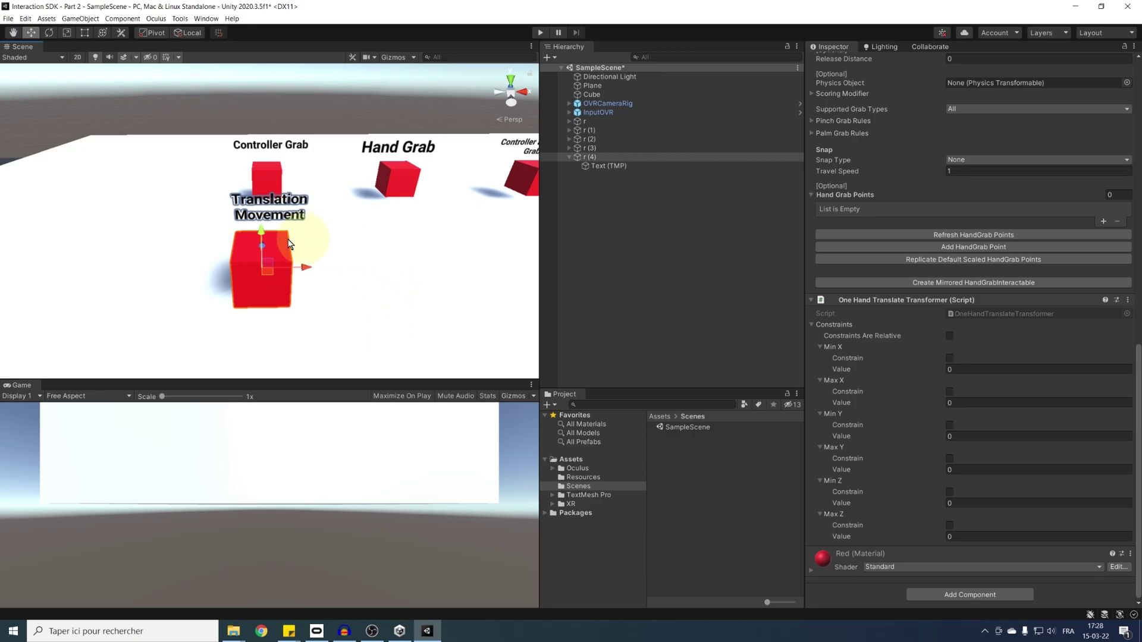
Step: Enable r (4)'s X and Z position constraints with Max X and Max Z set to 0.4
click(949, 358)
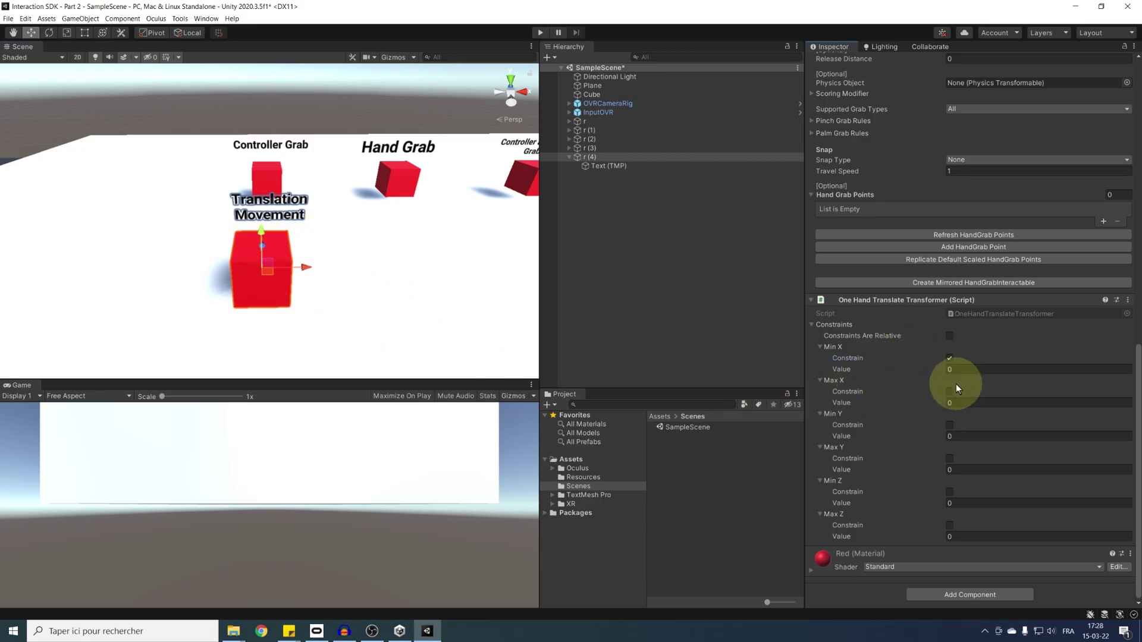
click(950, 358)
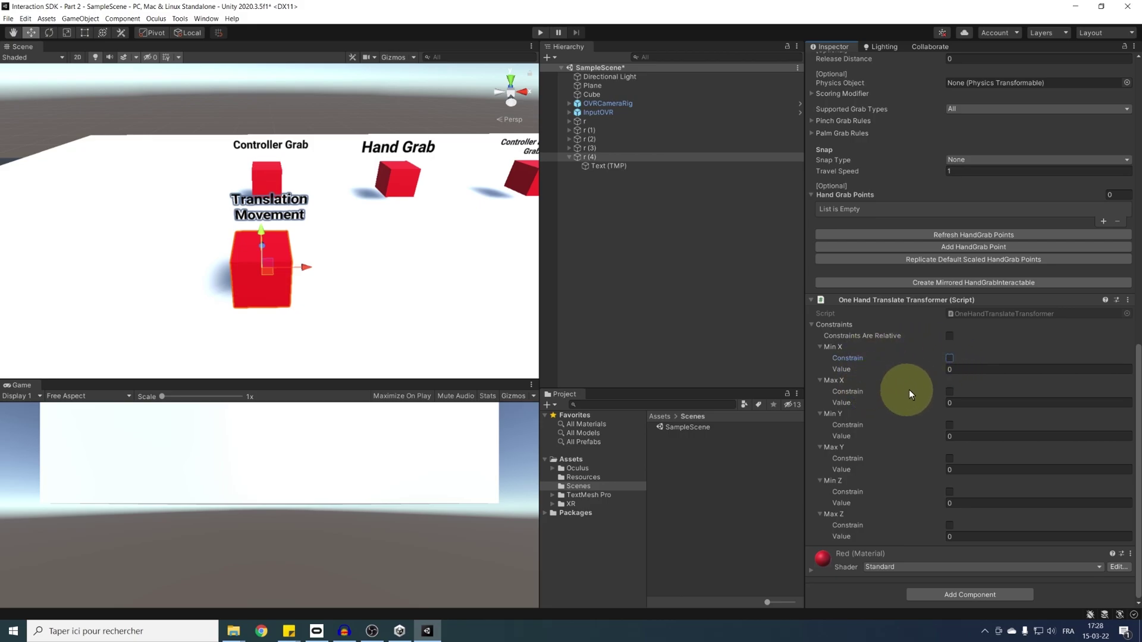
click(948, 358)
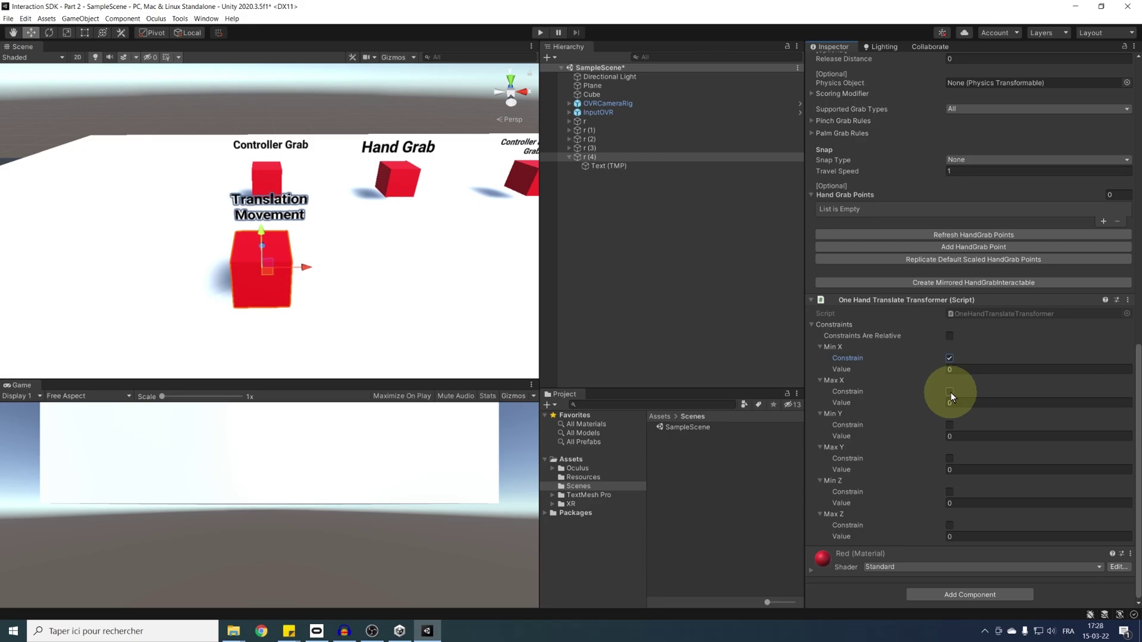
click(964, 370)
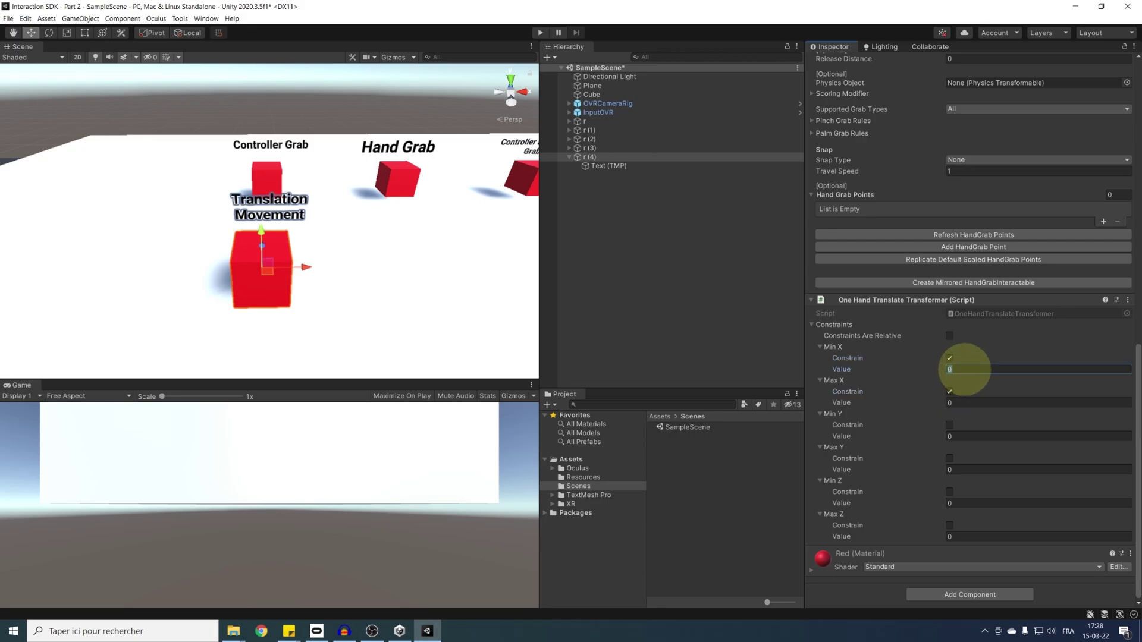
click(959, 403)
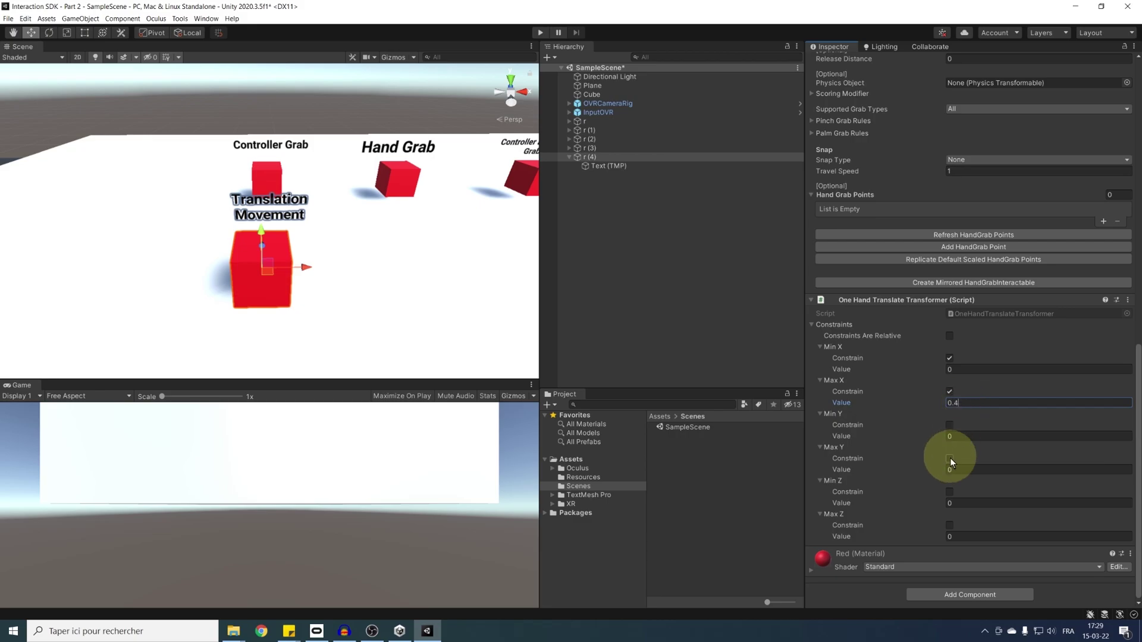
text(0.4)
click(950, 492)
click(949, 526)
click(953, 536)
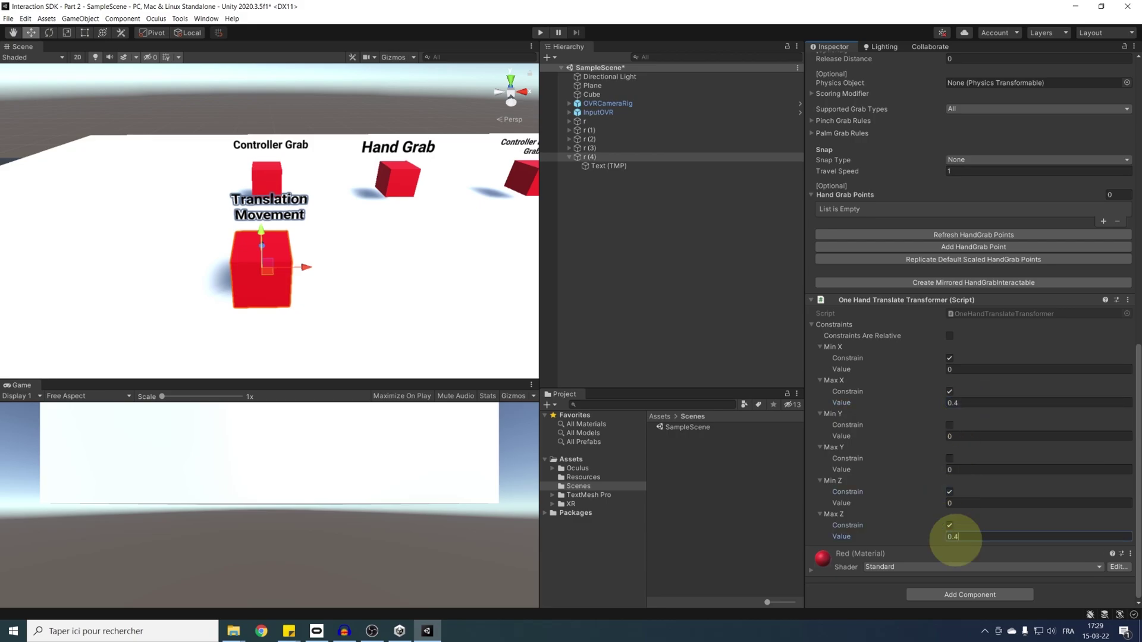
text(0.4)
Step: Lock Y with min and max constraints at 0, make the constraints relative, and save
click(949, 425)
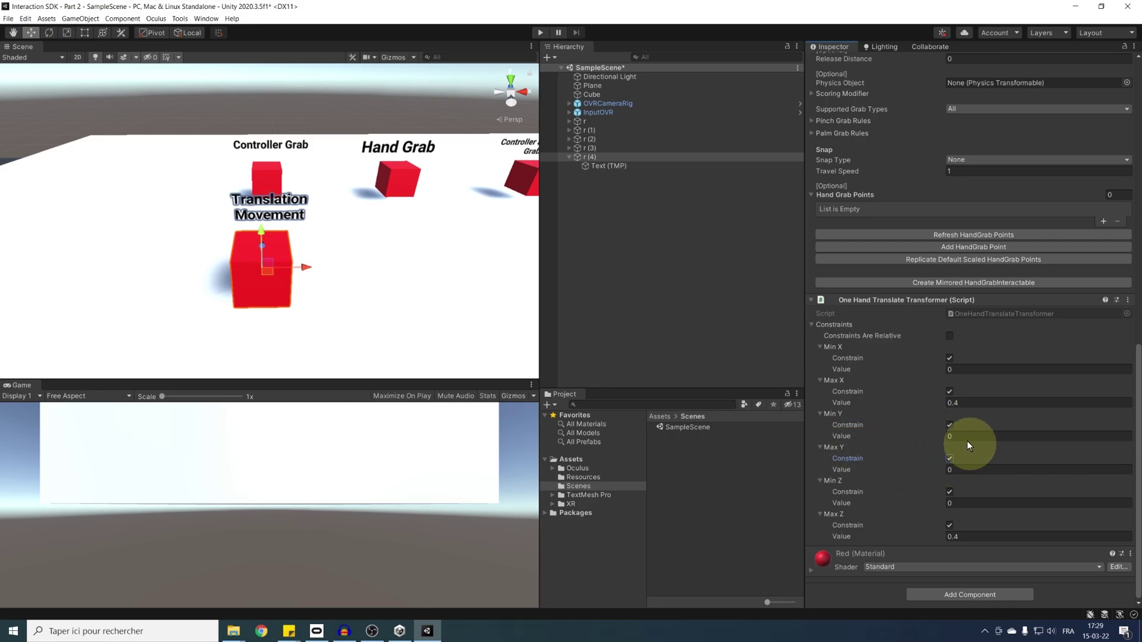
click(949, 457)
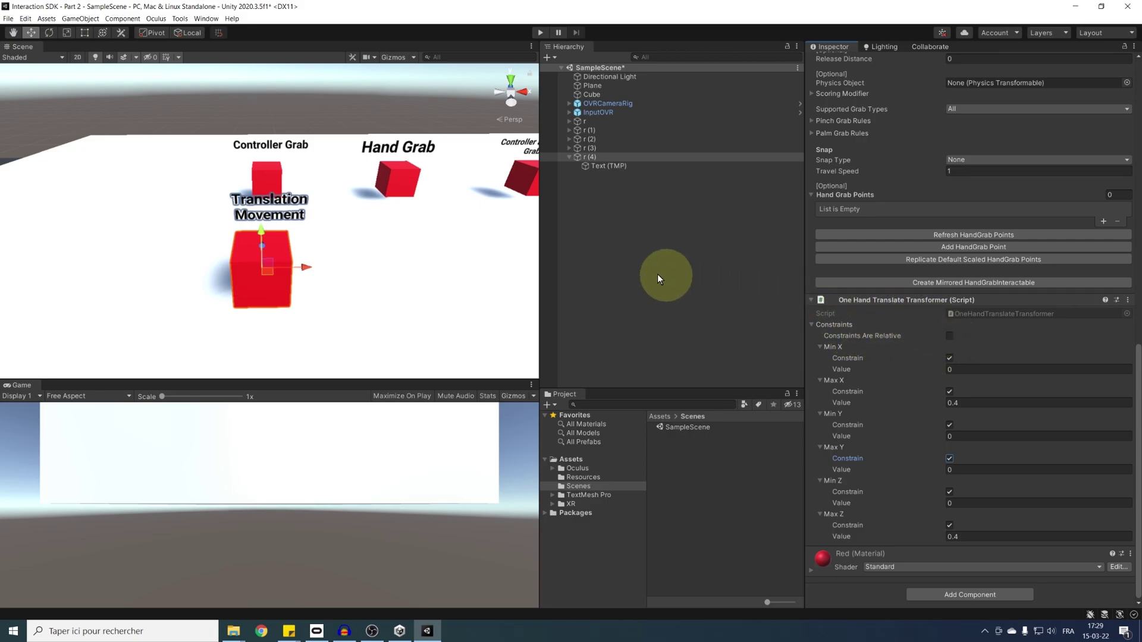
mouse_move(436, 275)
middle_down()
mouse_move(433, 263)
mouse_move(441, 269)
middle_up()
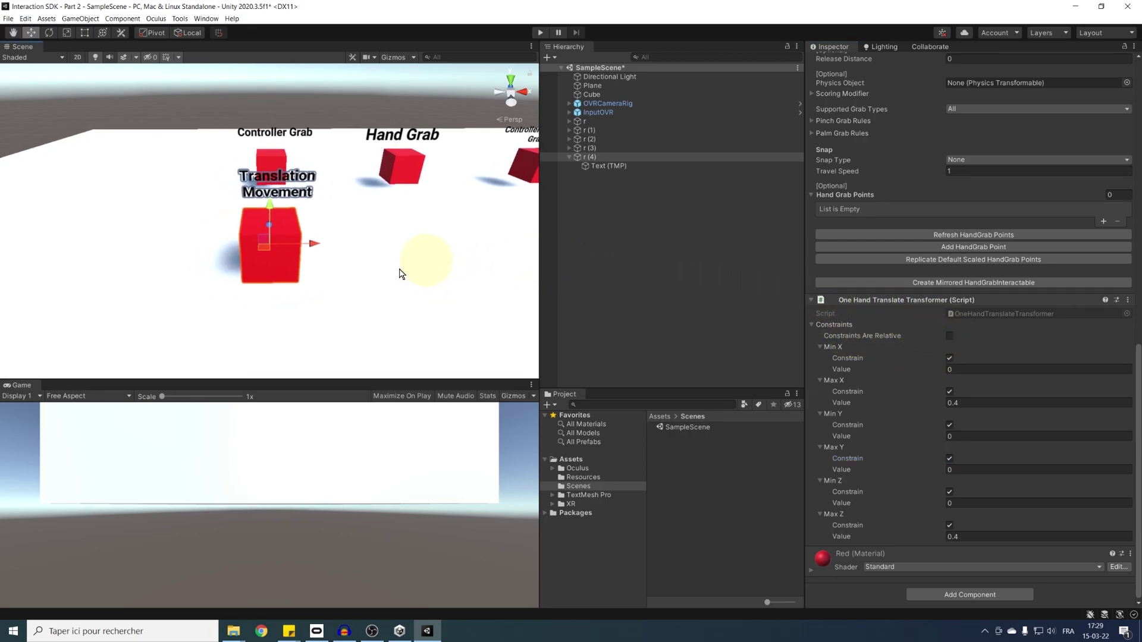
alt+drag(400, 274, 365, 231)
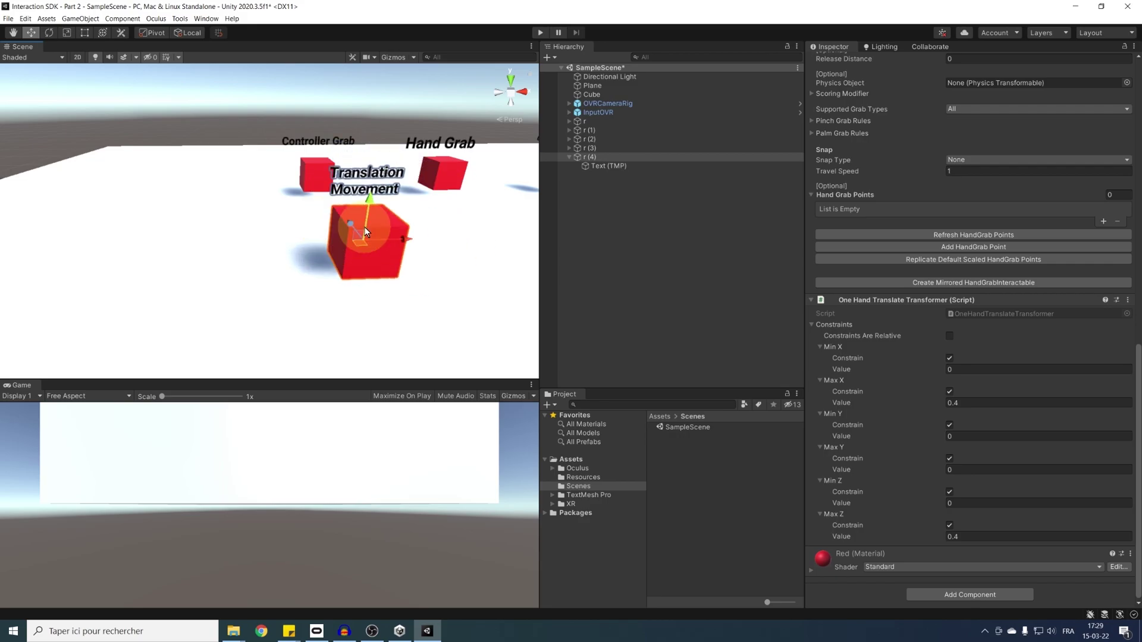
scroll(436, 260, down, 2)
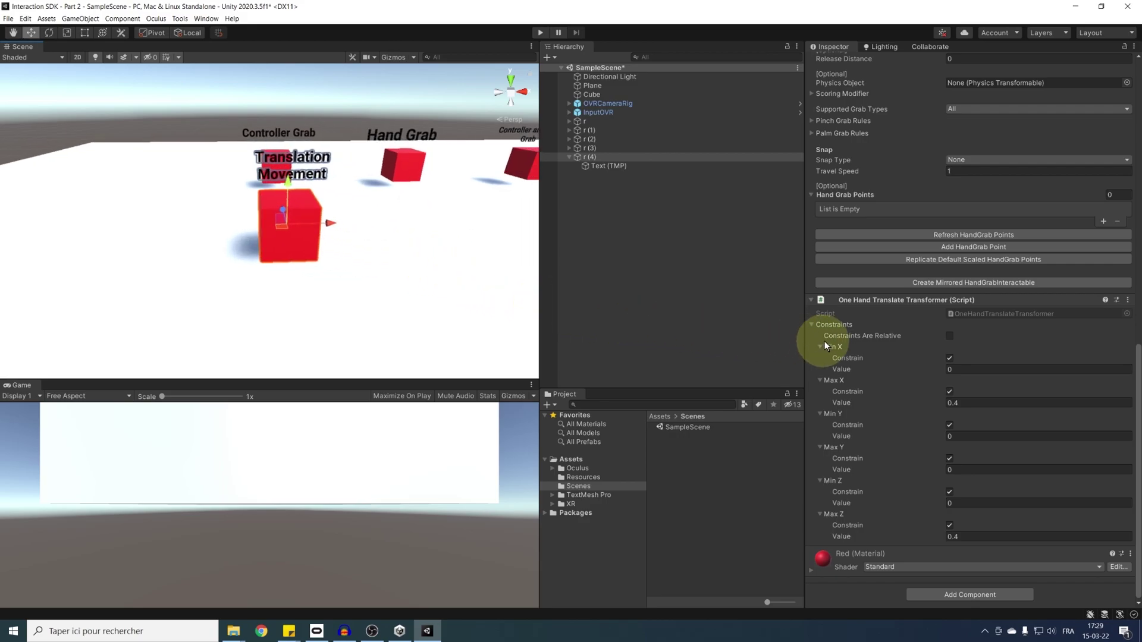
click(950, 336)
key(ctrl+s)
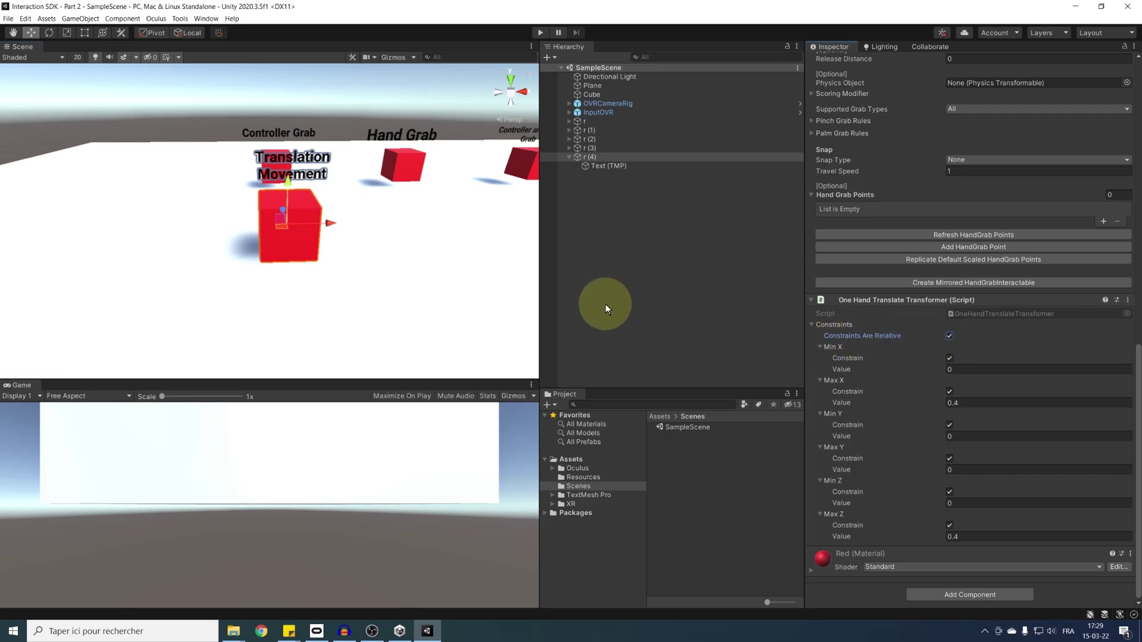
Step: Assign the One Hand Translate Transformer as r (4)'s One Grab Transformer and run the scene
click(399, 387)
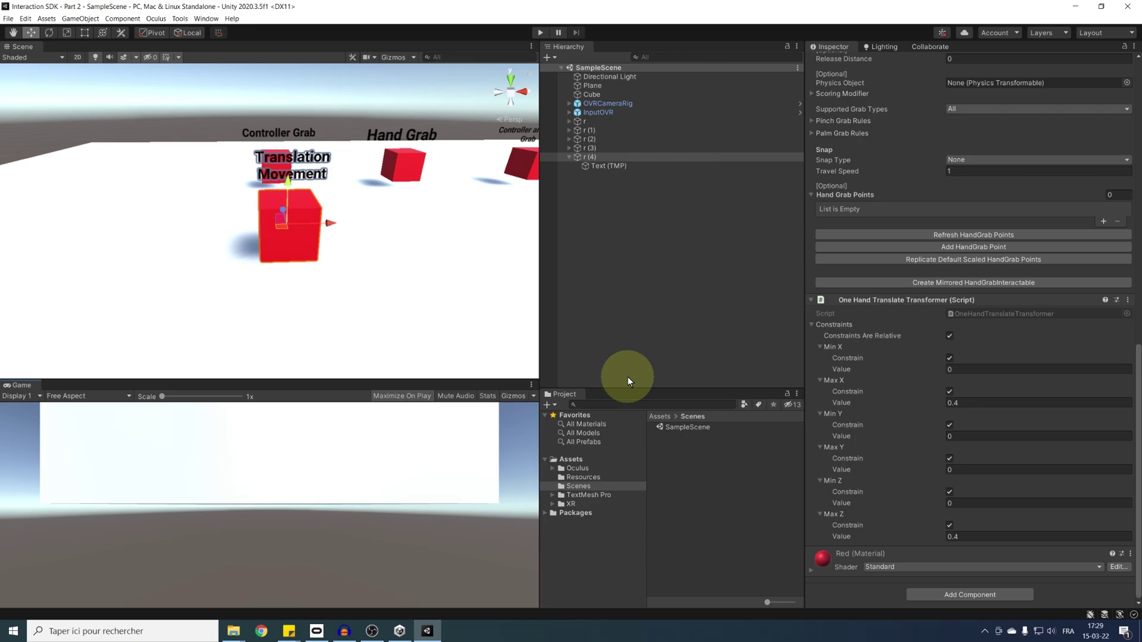
middle_drag(386, 286, 395, 255)
scroll(403, 255, down, 2)
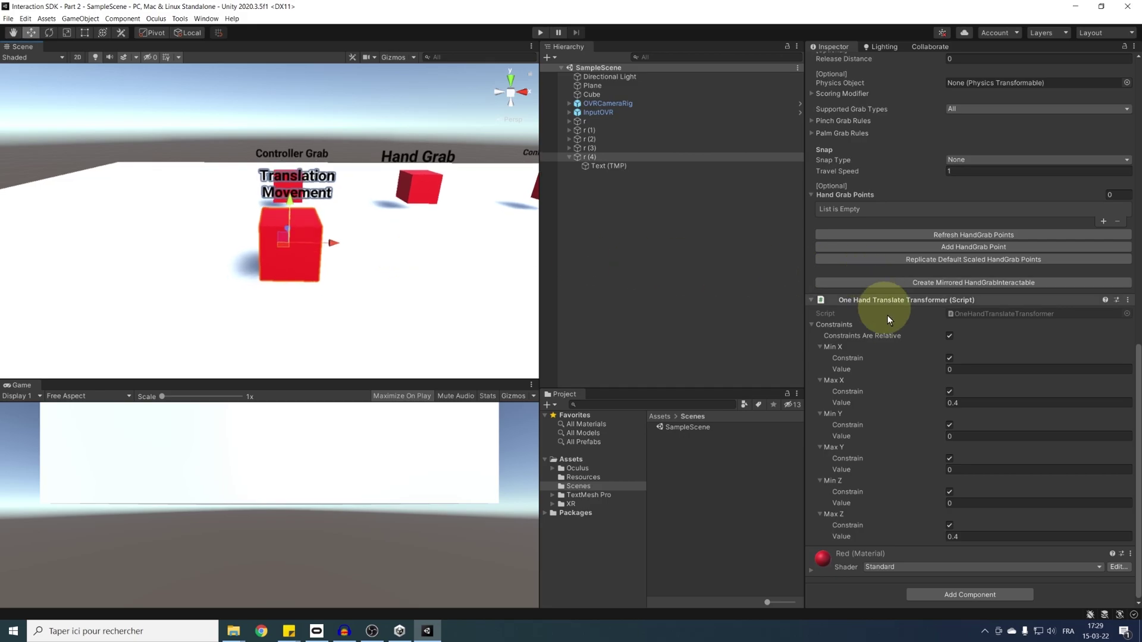
scroll(889, 324, up, 5)
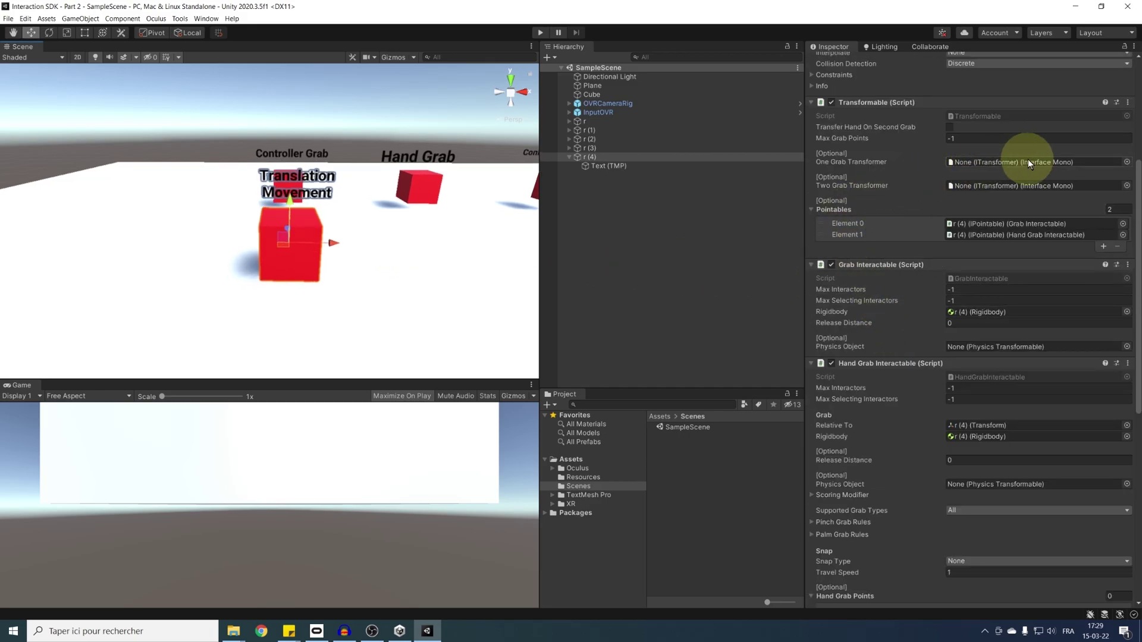
click(812, 362)
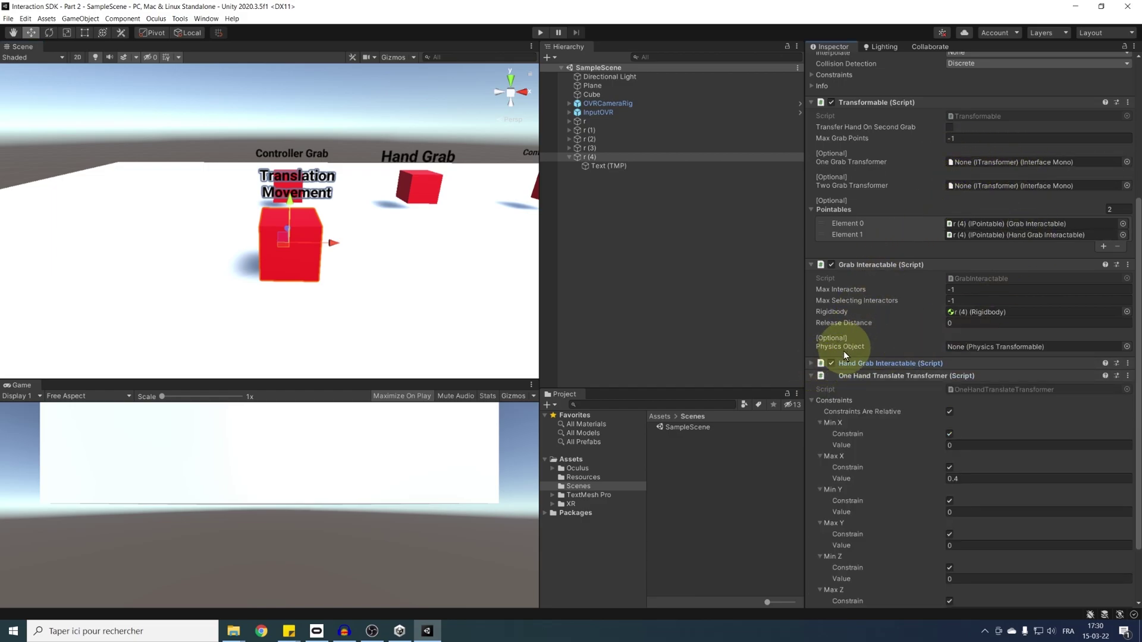
drag(851, 376, 977, 163)
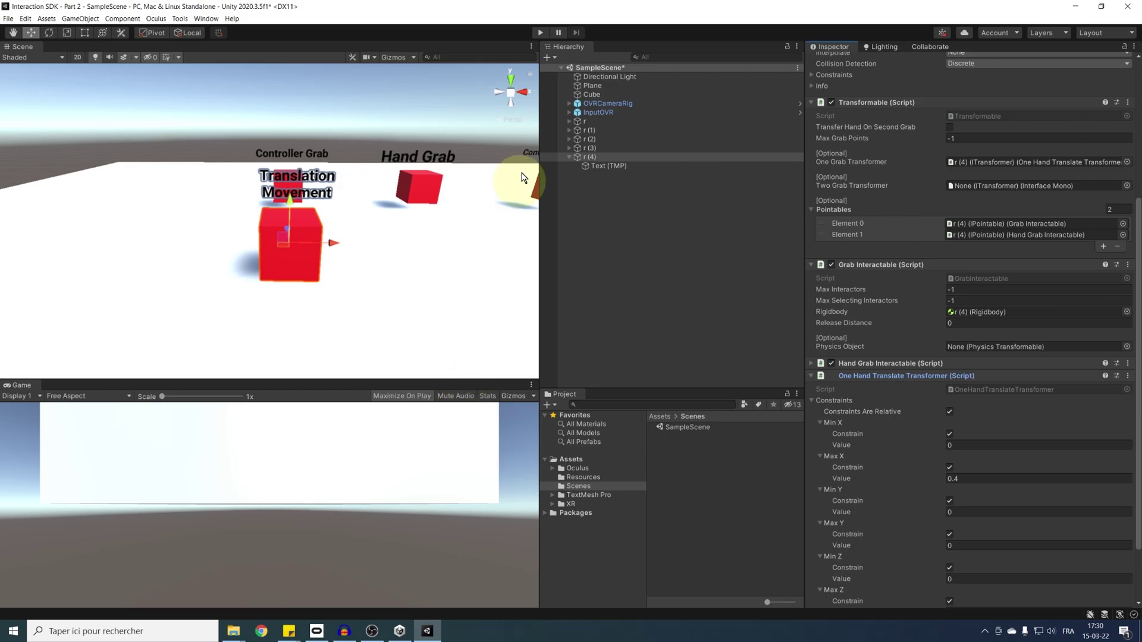
click(540, 32)
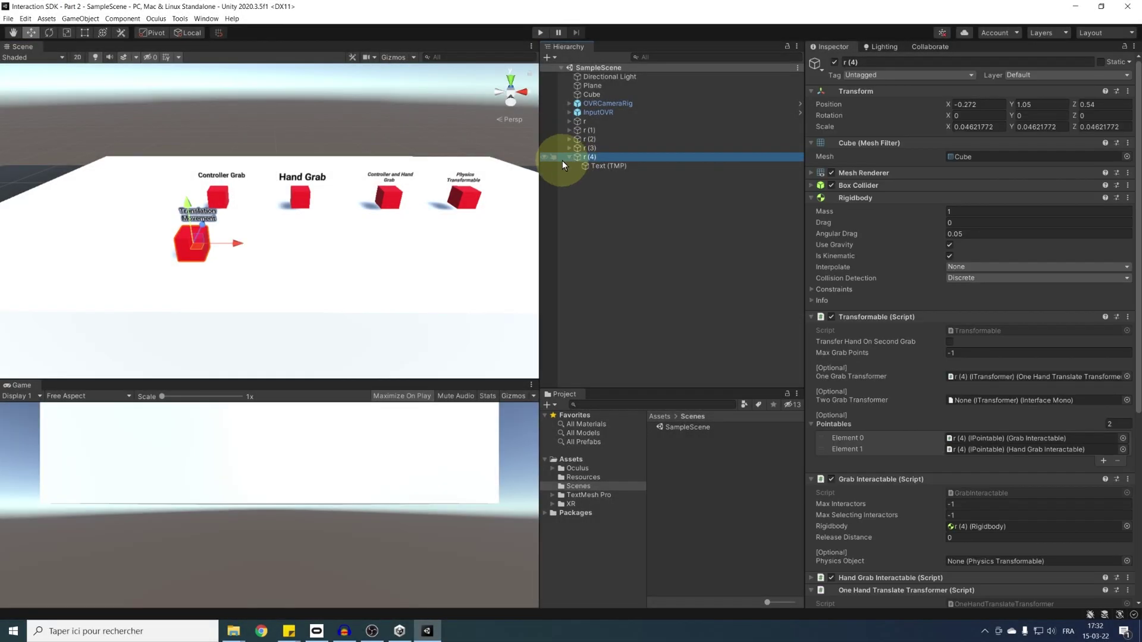
Step: Duplicate the Controller and Hand Grab cube as r (5) and move it forward
click(566, 158)
click(587, 222)
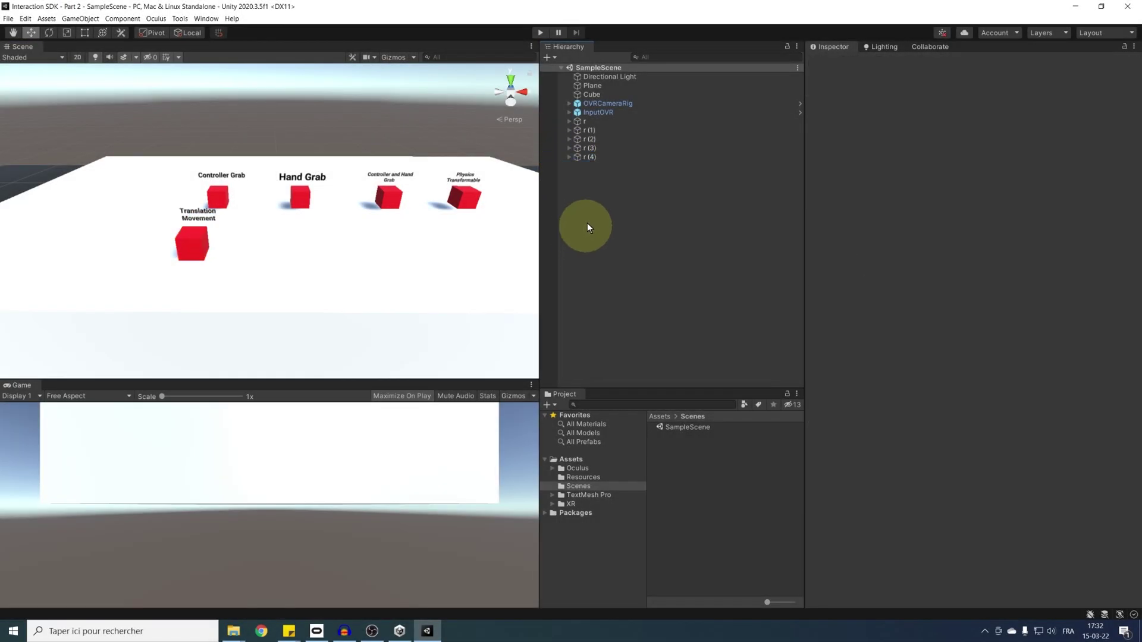
click(596, 149)
click(619, 138)
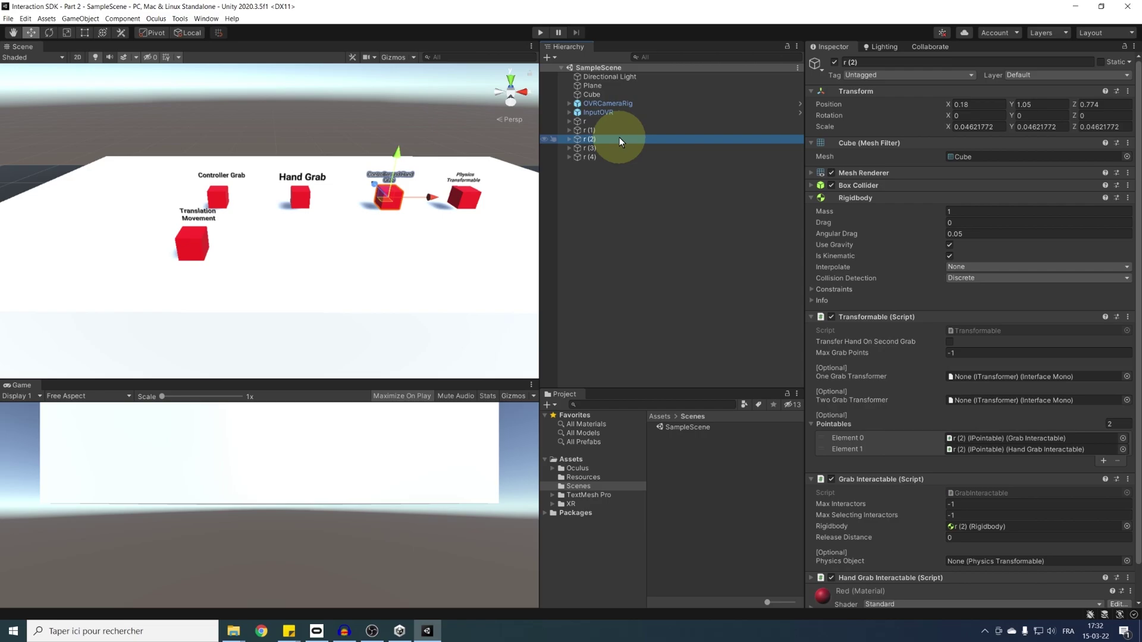
key(ctrl+d)
drag(376, 180, 413, 240)
Step: Replace r (5)'s label text with 'Rotation Movement'
click(569, 166)
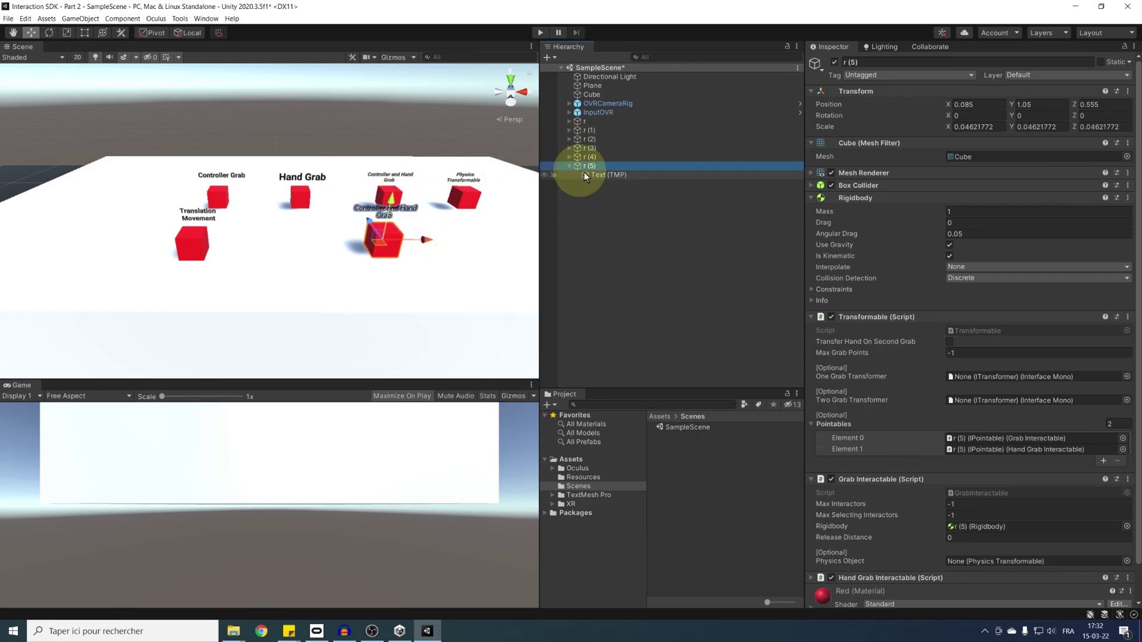
click(585, 175)
click(878, 278)
key(ctrl+a)
key(BackSpace)
text(Rotati)
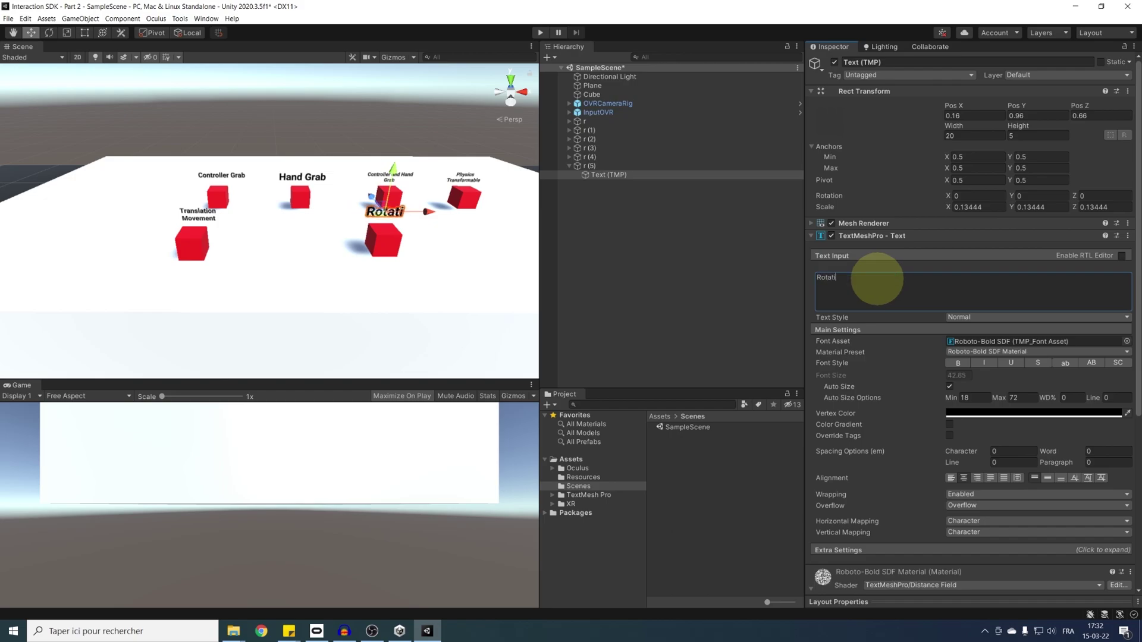
text(on Movement)
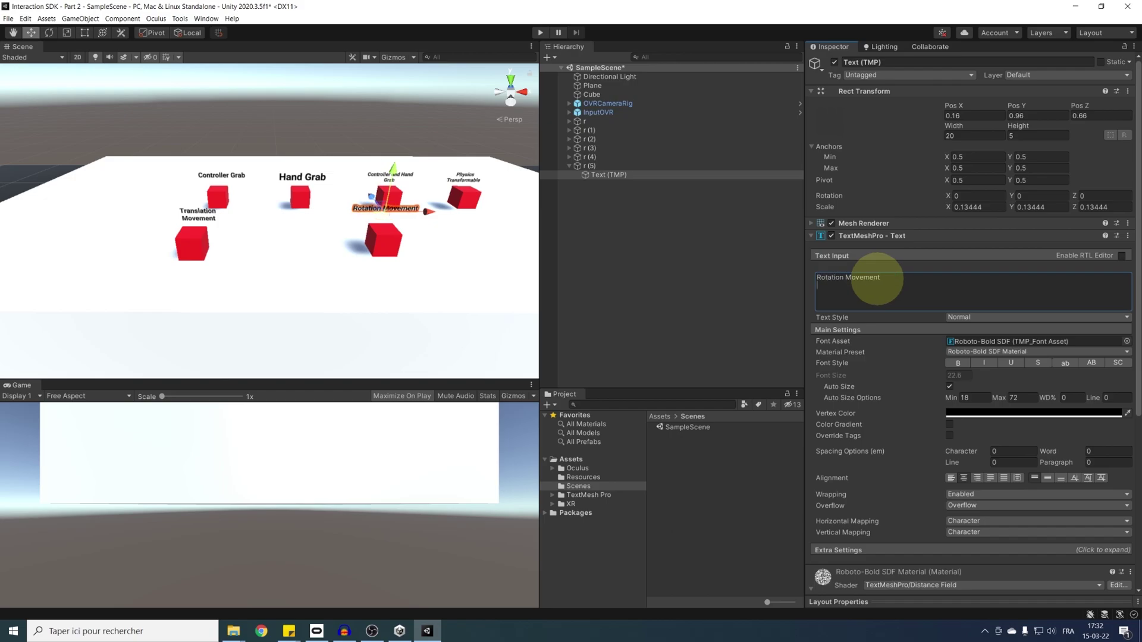
Step: Add a One Hand Rotate Transformer to r (5) and assign it as the One Grab Transformer
click(603, 166)
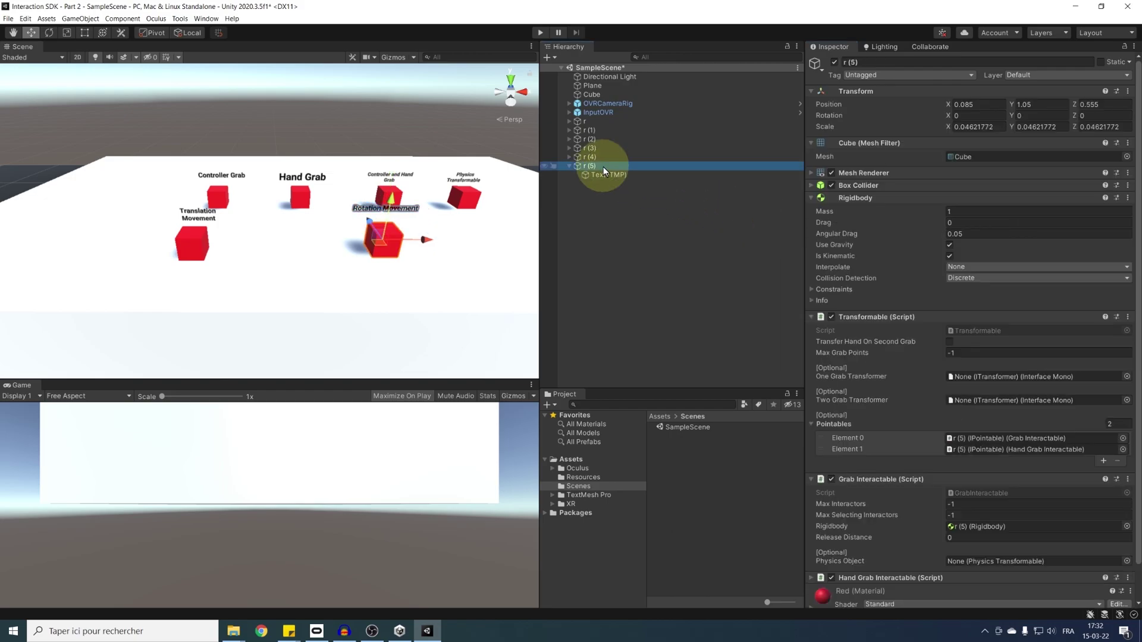
scroll(914, 325, down, 2)
click(934, 595)
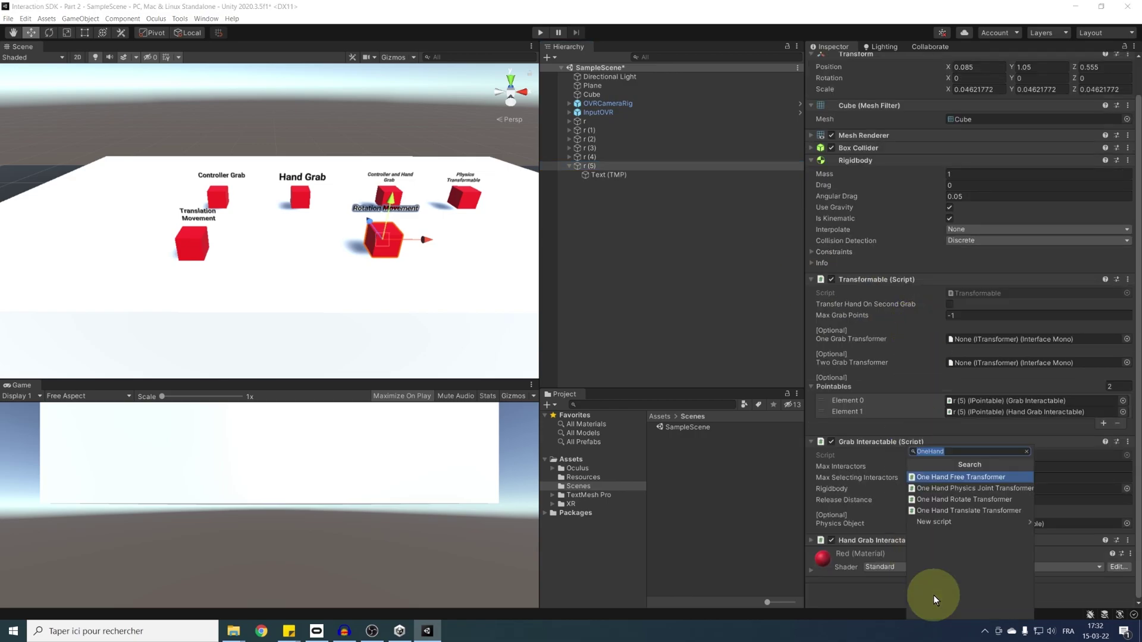
key(Down)
key(Down)
key(Return)
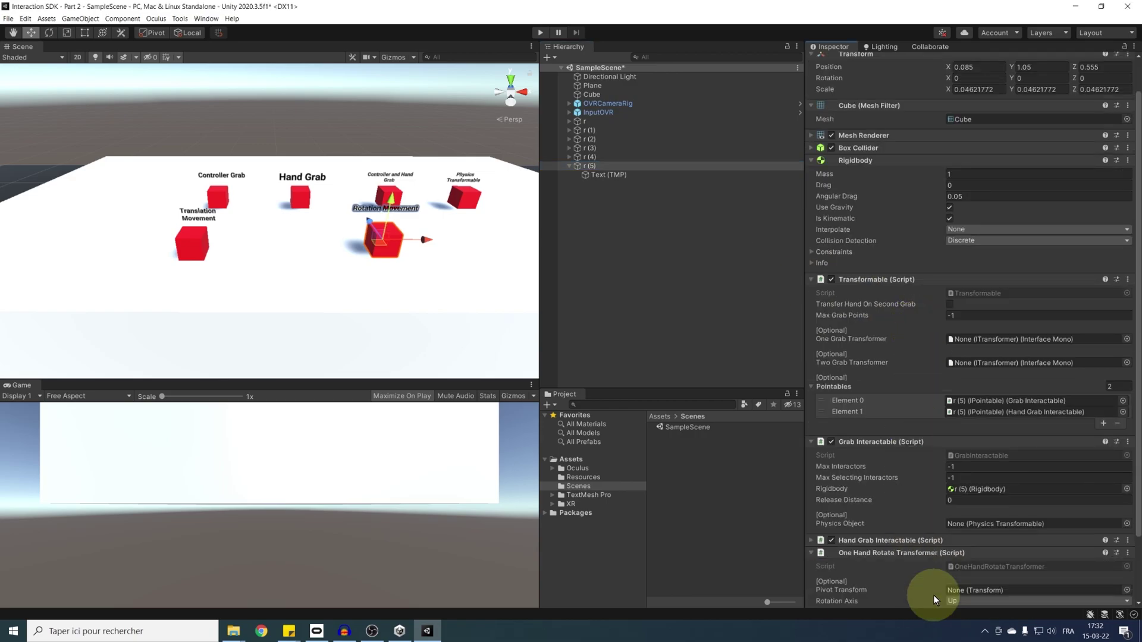
scroll(951, 520, down, 4)
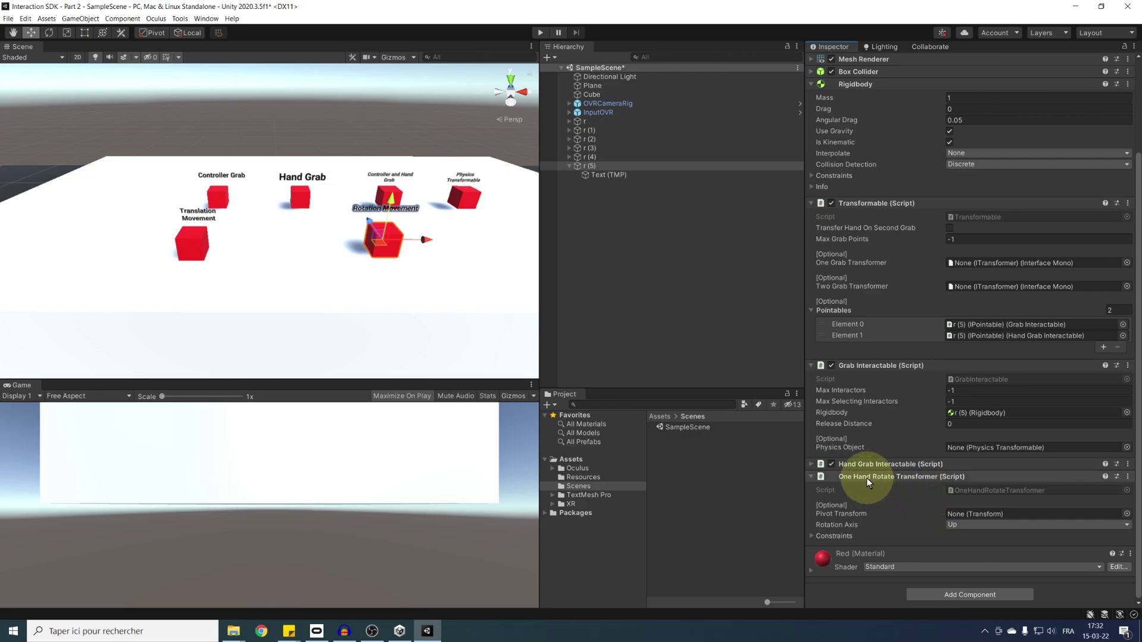
drag(866, 478, 1033, 266)
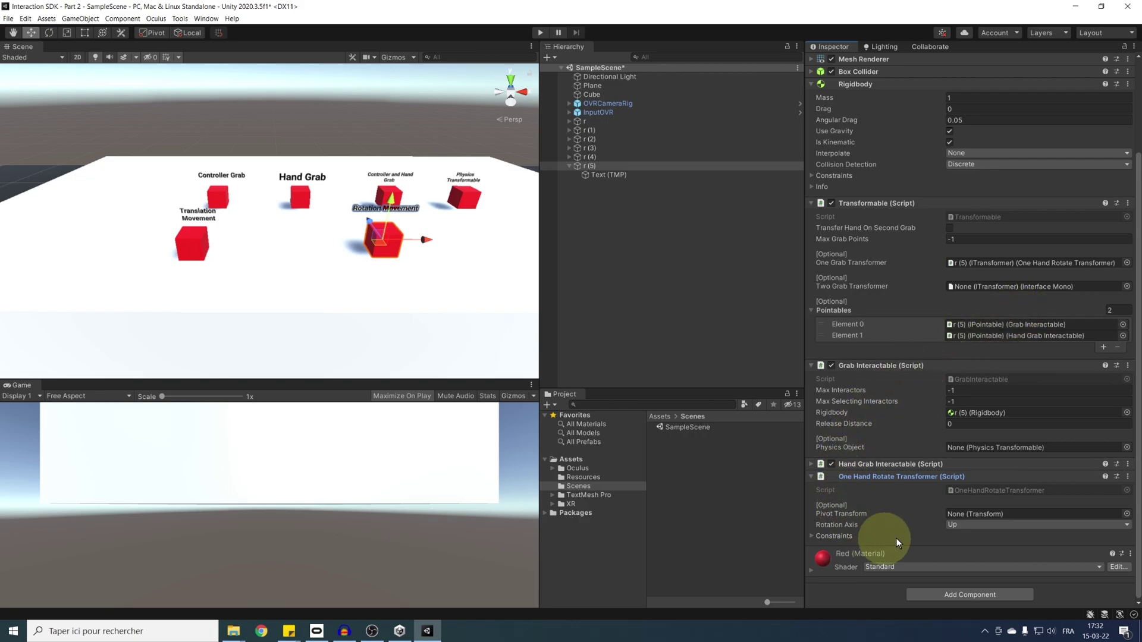
click(842, 534)
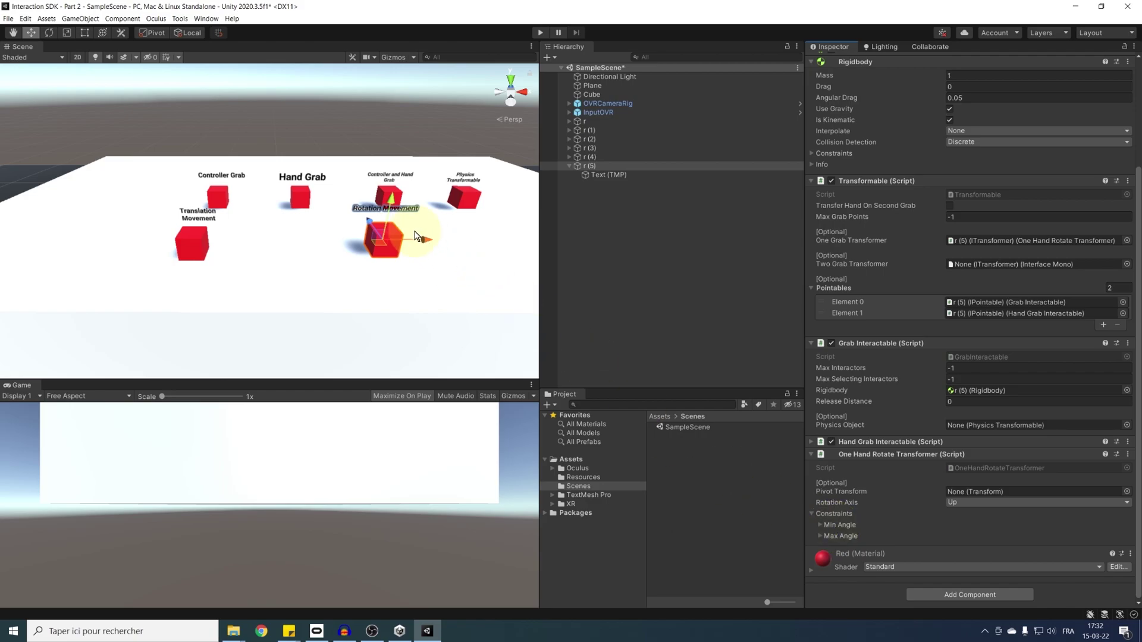
Step: Shift the Rotation Movement cube slightly left, save the scene, and collapse r (5)
middle_drag(416, 224, 336, 238)
drag(336, 238, 313, 241)
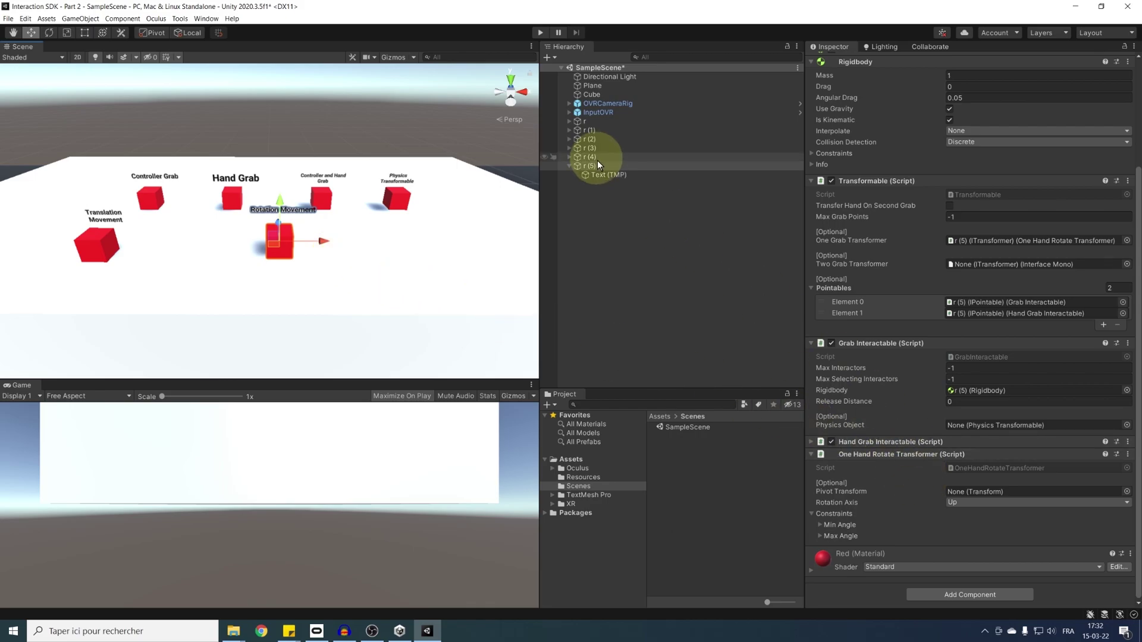
key(ctrl+s)
click(577, 167)
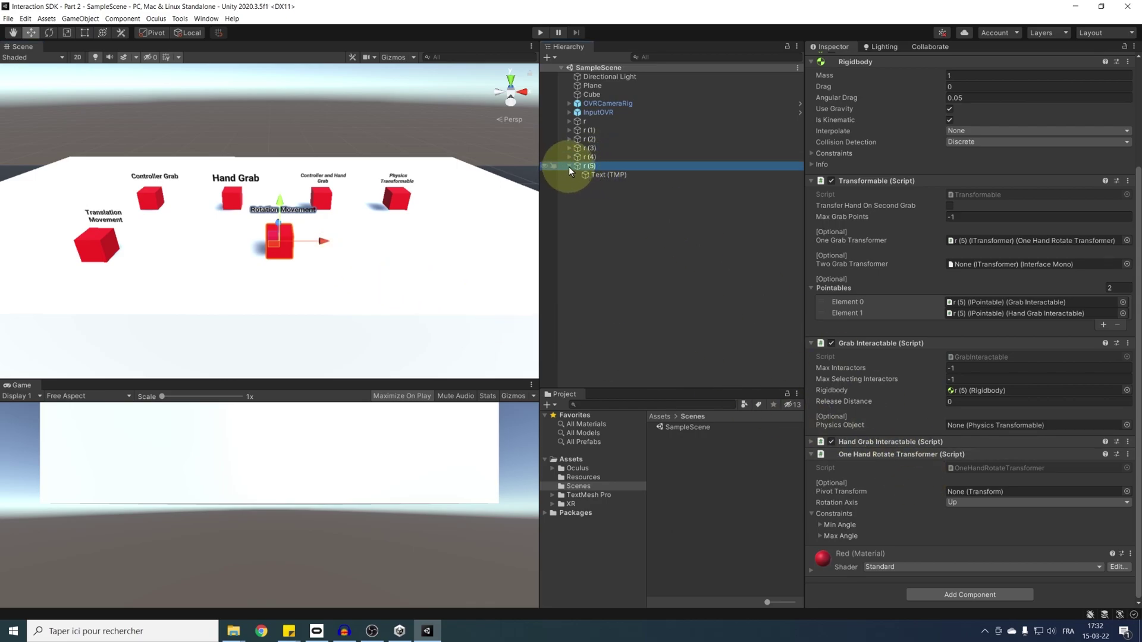
click(569, 167)
Step: Scale cube r (5) up into a large, tall, thin door panel
click(587, 200)
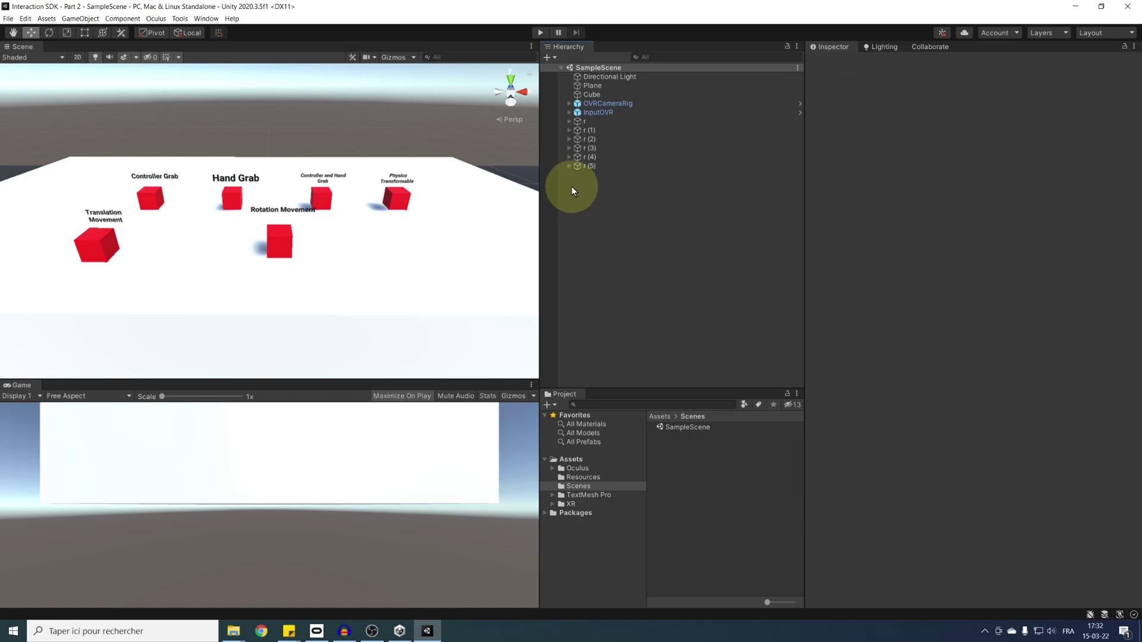
click(615, 167)
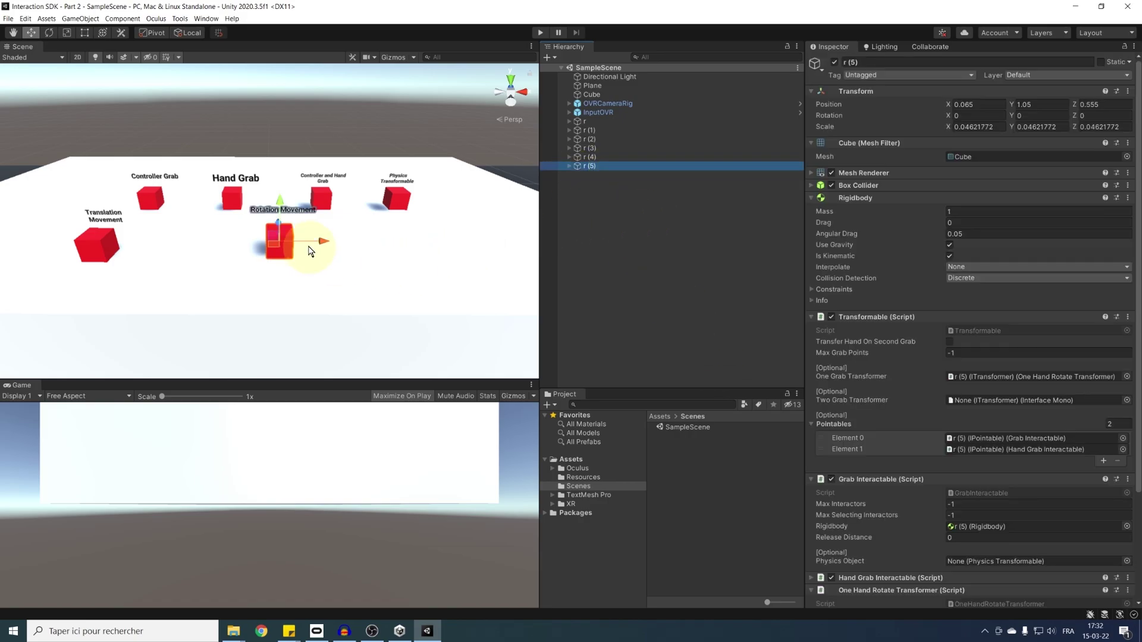
key(r)
drag(272, 244, 226, 165)
key(w)
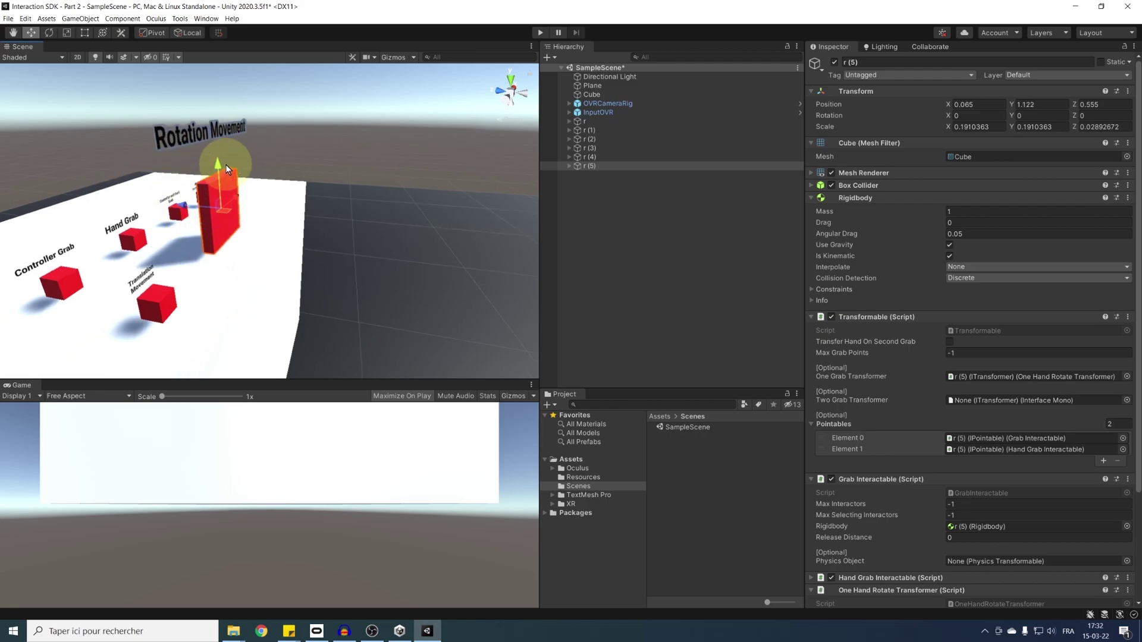
Step: Expand r (5), select and frame its Rotation Movement label, then reselect the door panel
click(570, 166)
click(595, 174)
key(f)
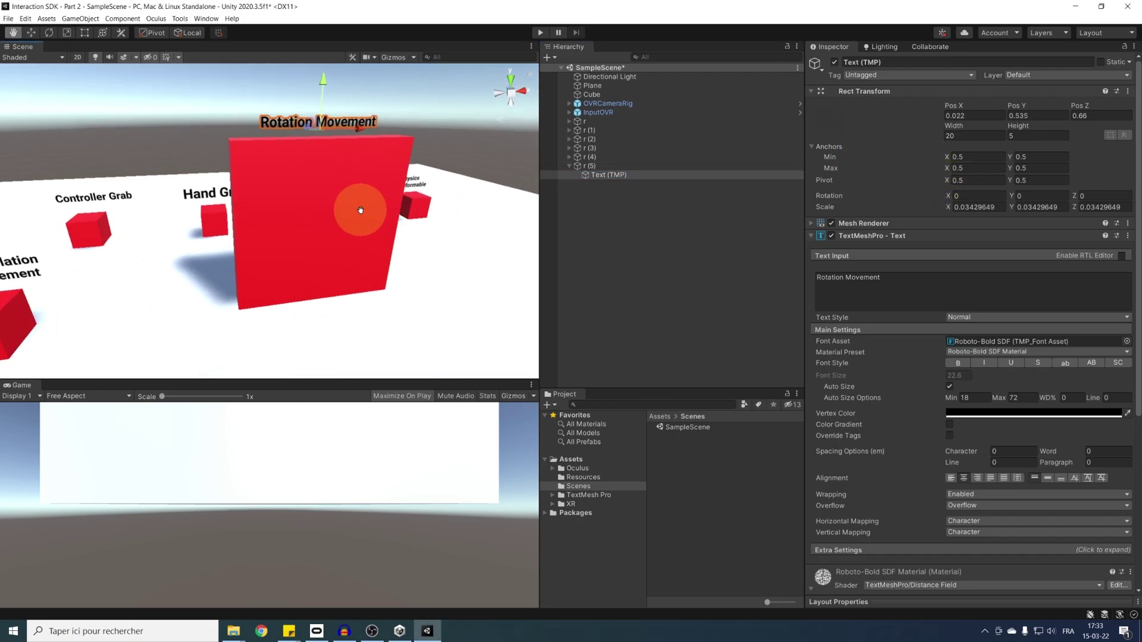
click(589, 164)
scroll(905, 395, down, 5)
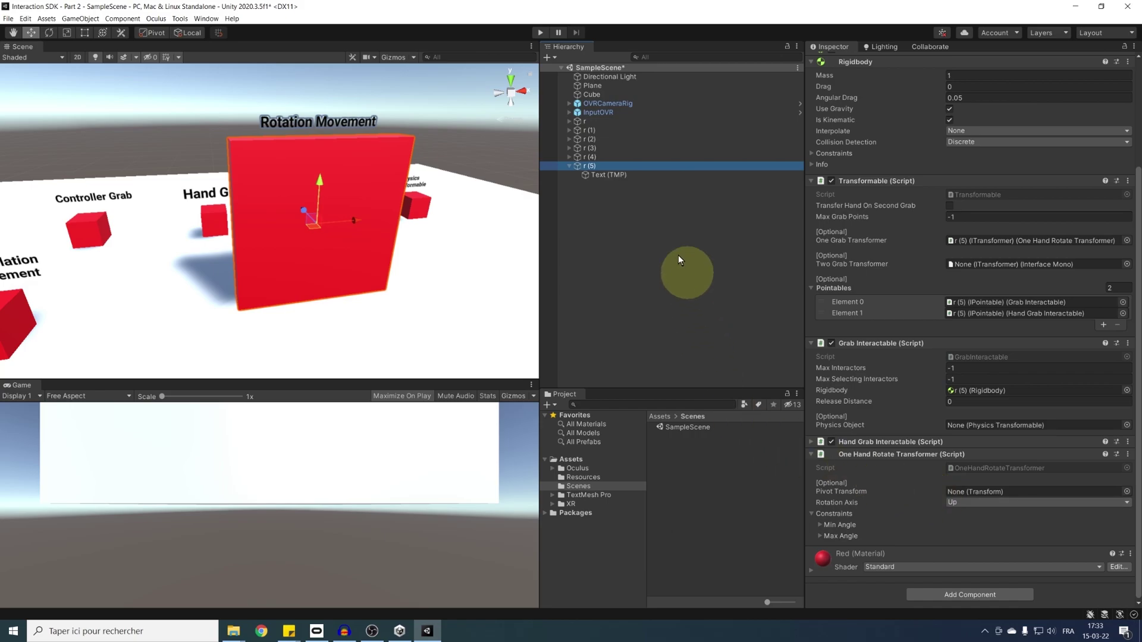
click(573, 188)
Step: Create an empty GameObject in the Hierarchy and name it 'Door Pivot'
click(569, 166)
right_click(574, 203)
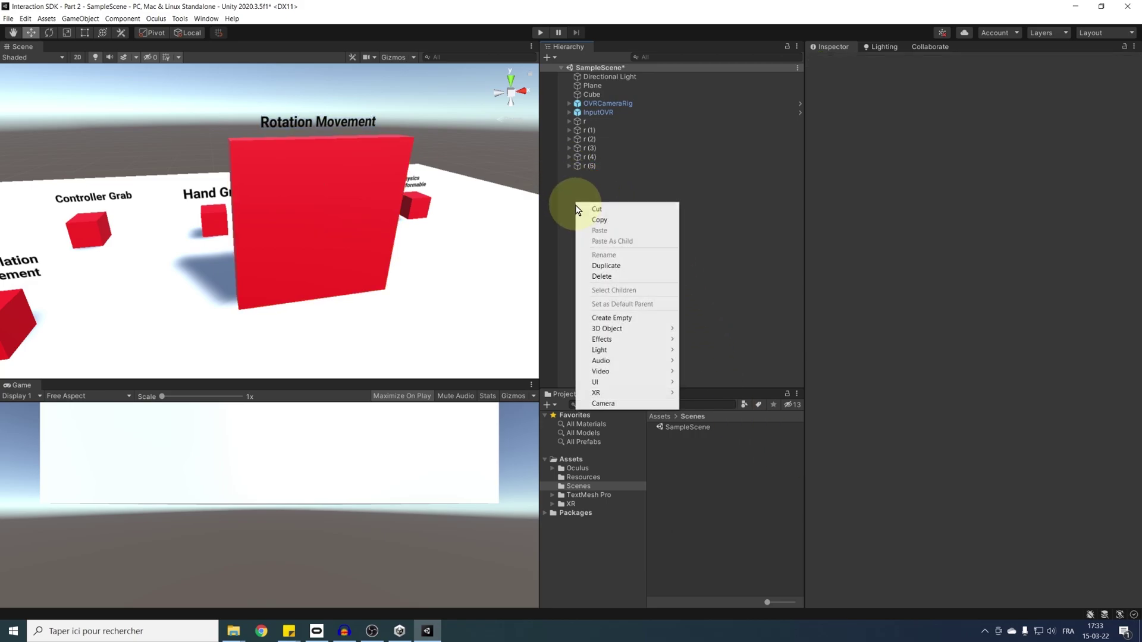
click(614, 318)
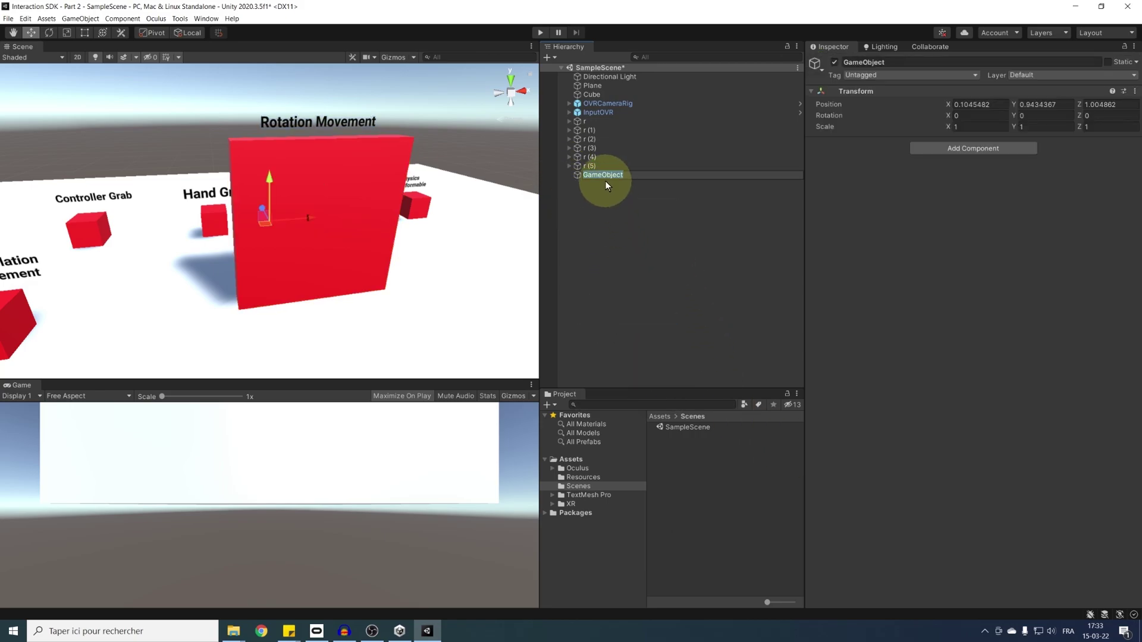
text(Door Pivot)
key(Return)
right_drag(472, 224, 266, 268)
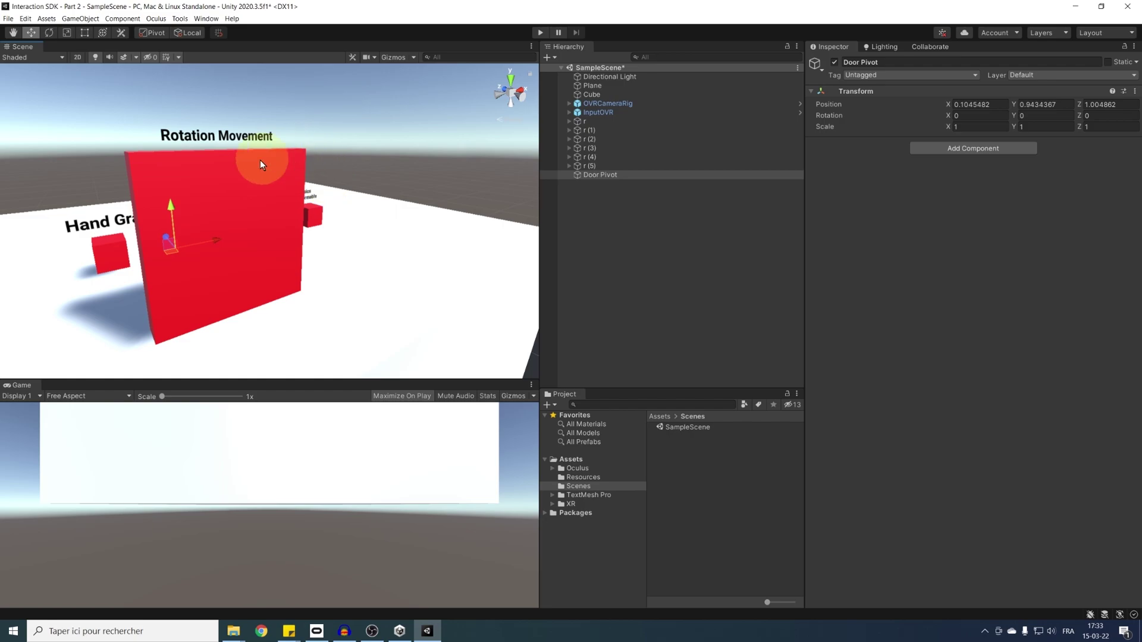
middle_drag(202, 253, 250, 268)
Step: Drag Door Pivot onto the door panel's lower corner edge, around 0.16, 1.03, 0.54
scroll(247, 266, down, 5)
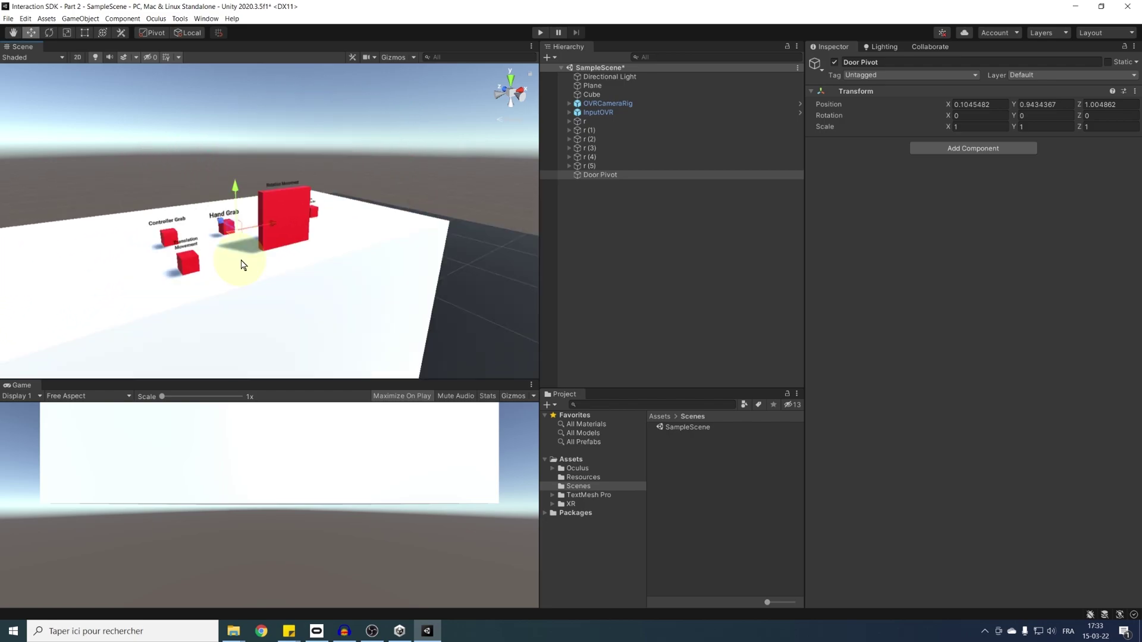
scroll(242, 262, up, 5)
right_drag(332, 275, 382, 285)
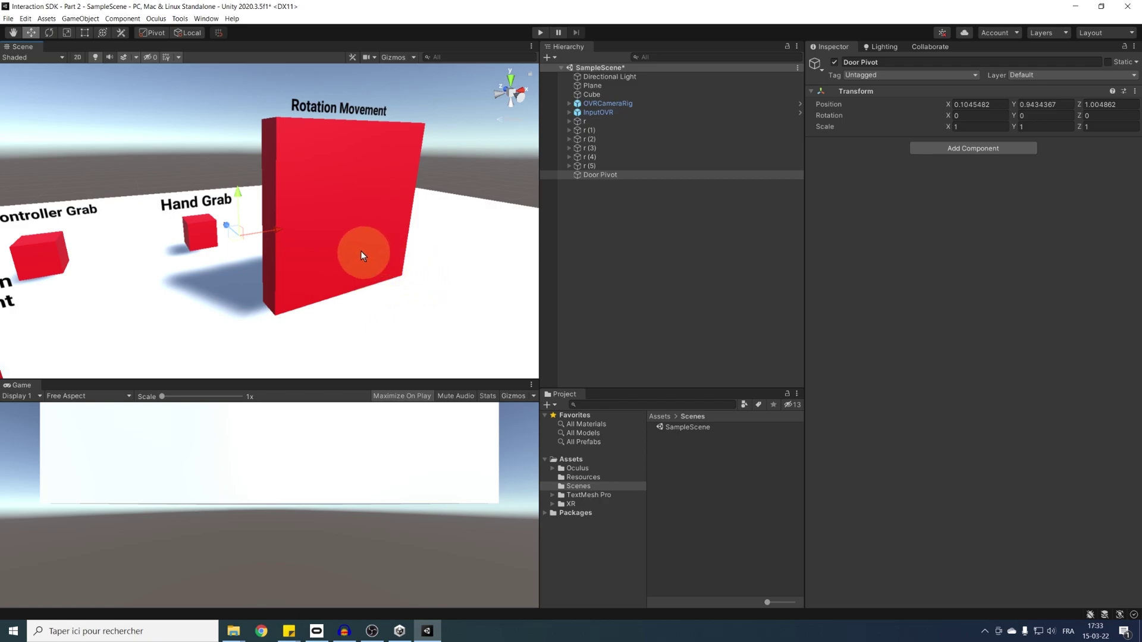
drag(230, 229, 284, 214)
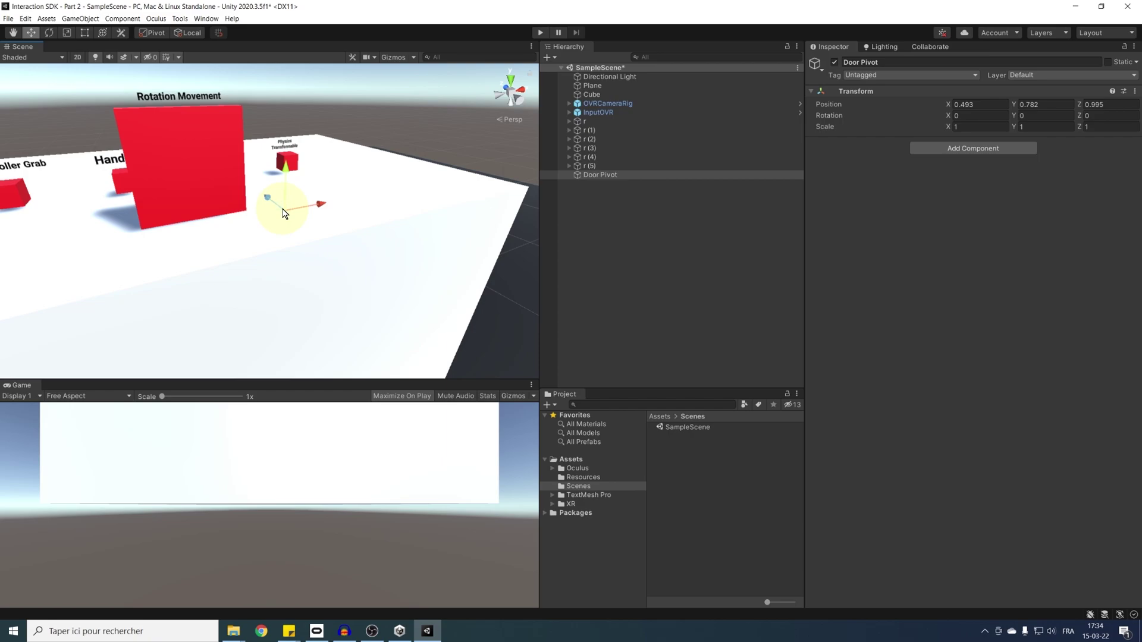
drag(284, 214, 153, 141)
mouse_move(232, 206)
mouse_down()
mouse_move(242, 215)
mouse_move(153, 237)
mouse_move(247, 213)
mouse_up()
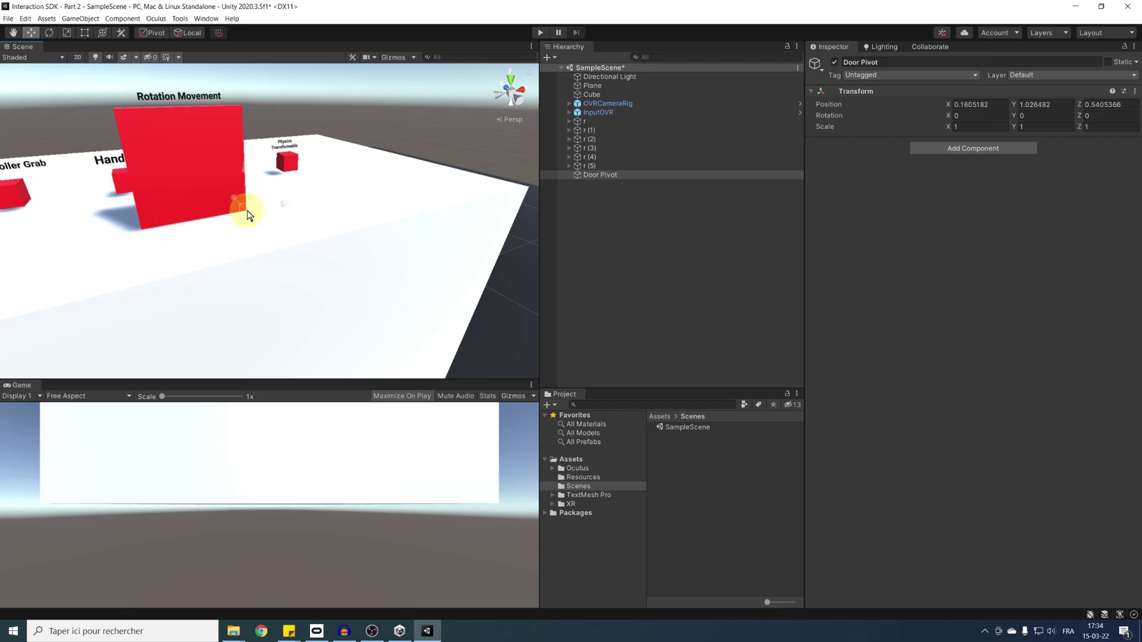
middle_drag(247, 215, 263, 277)
alt+drag(262, 277, 315, 262)
right_drag(216, 262, 453, 205)
Step: Assign Door Pivot as the Pivot Transform of r (5)'s One Hand Rotate Transformer
scroll(452, 202, down, 5)
click(622, 166)
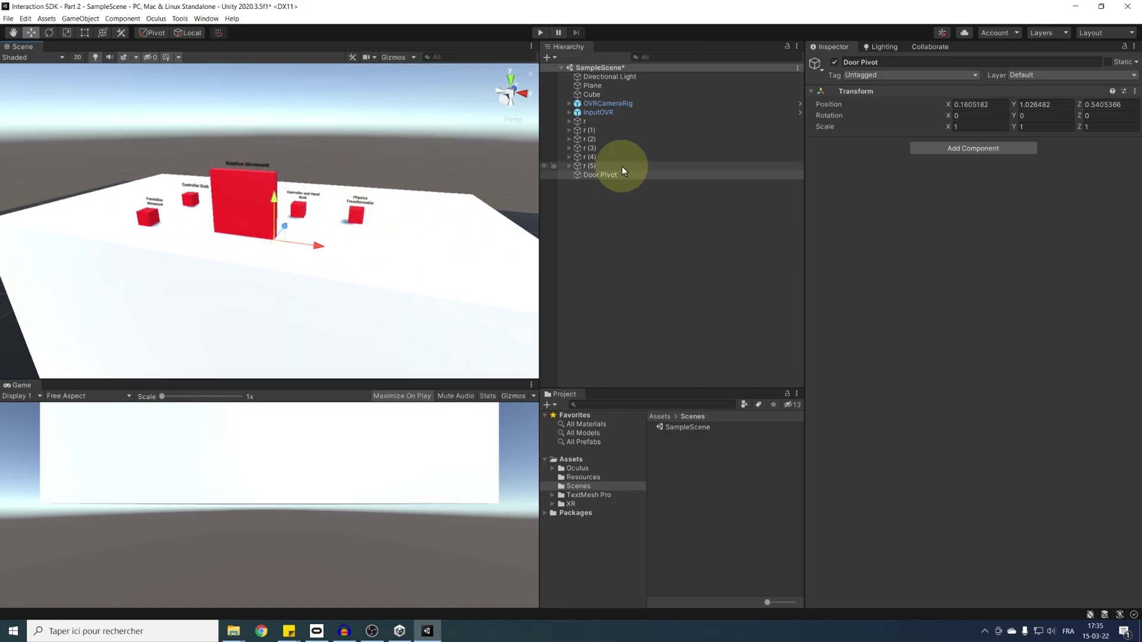
drag(596, 174, 984, 527)
scroll(943, 477, down, 2)
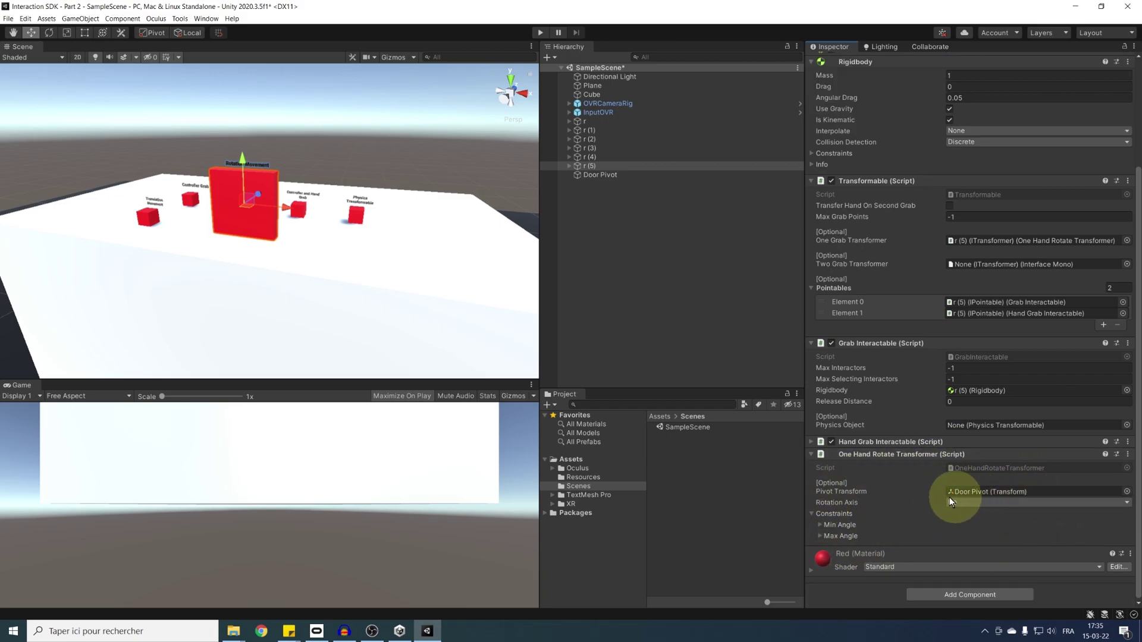
scroll(232, 232, up, 5)
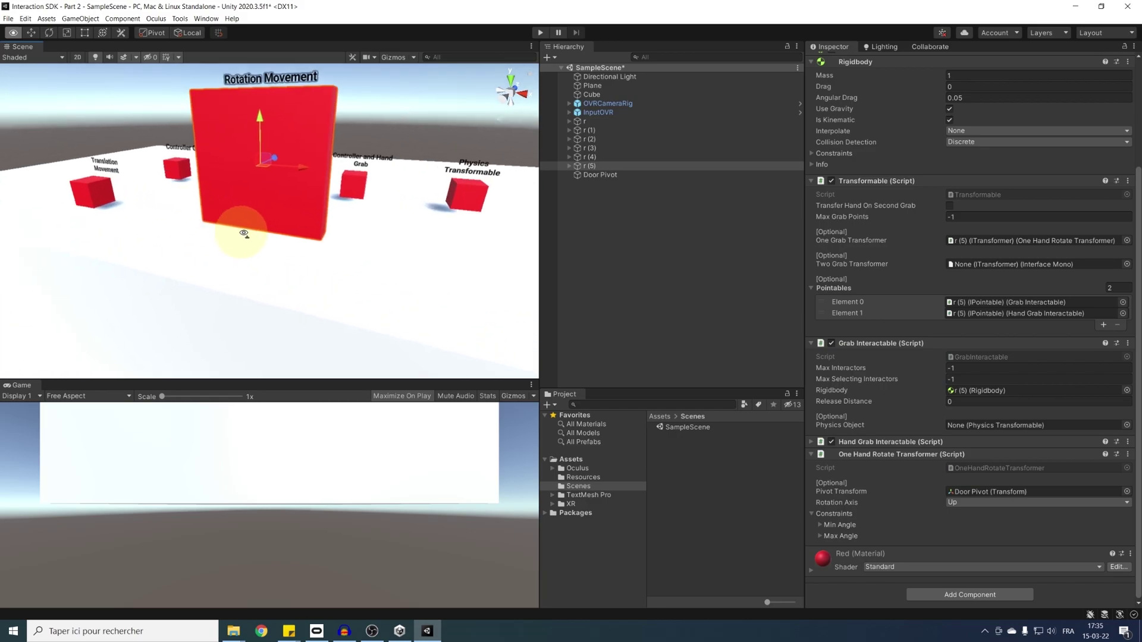
Step: Keep the rotation axis as Up and expand the Min and Max Angle constraint settings
click(955, 503)
click(972, 528)
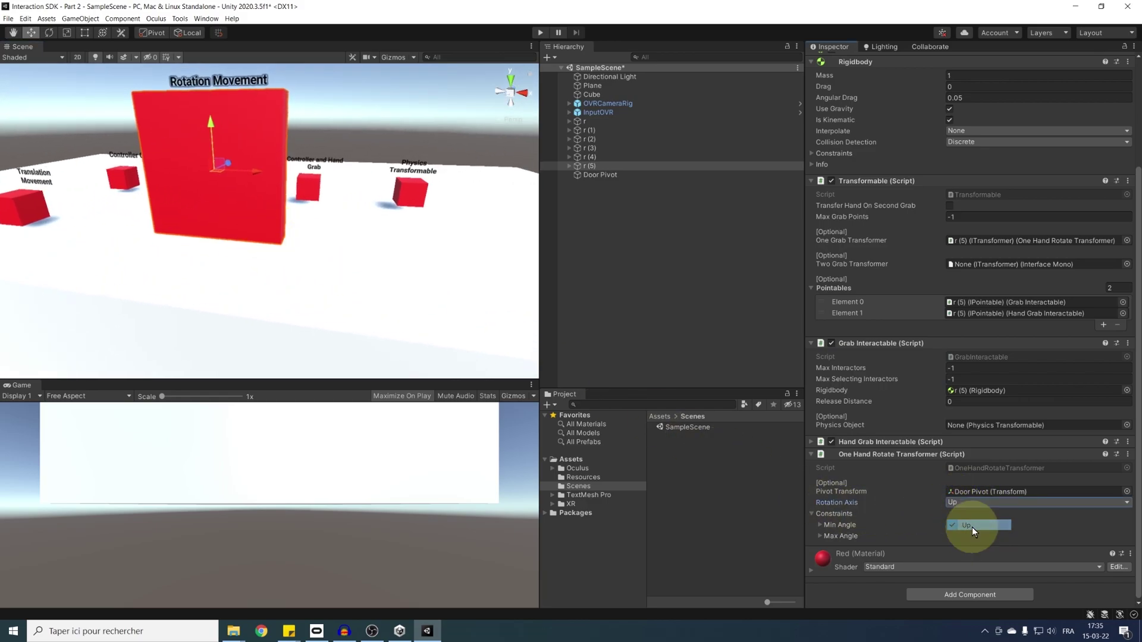
click(834, 526)
click(840, 558)
scroll(872, 487, down, 2)
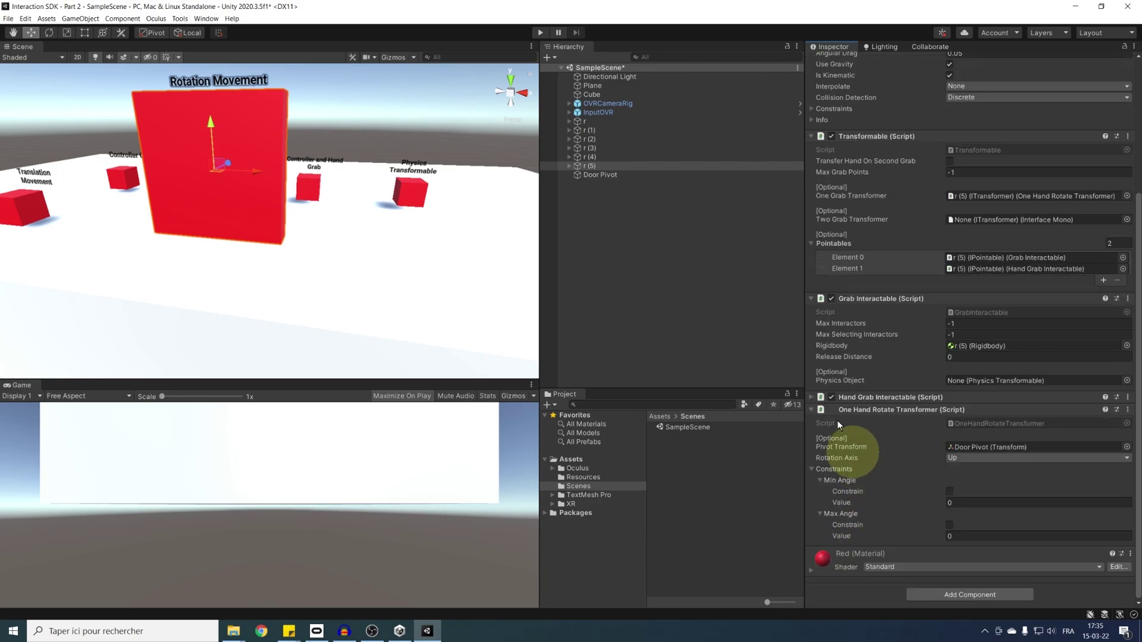
click(597, 175)
Step: Rotate Door Pivot to about -107.557 degrees on Y
key(e)
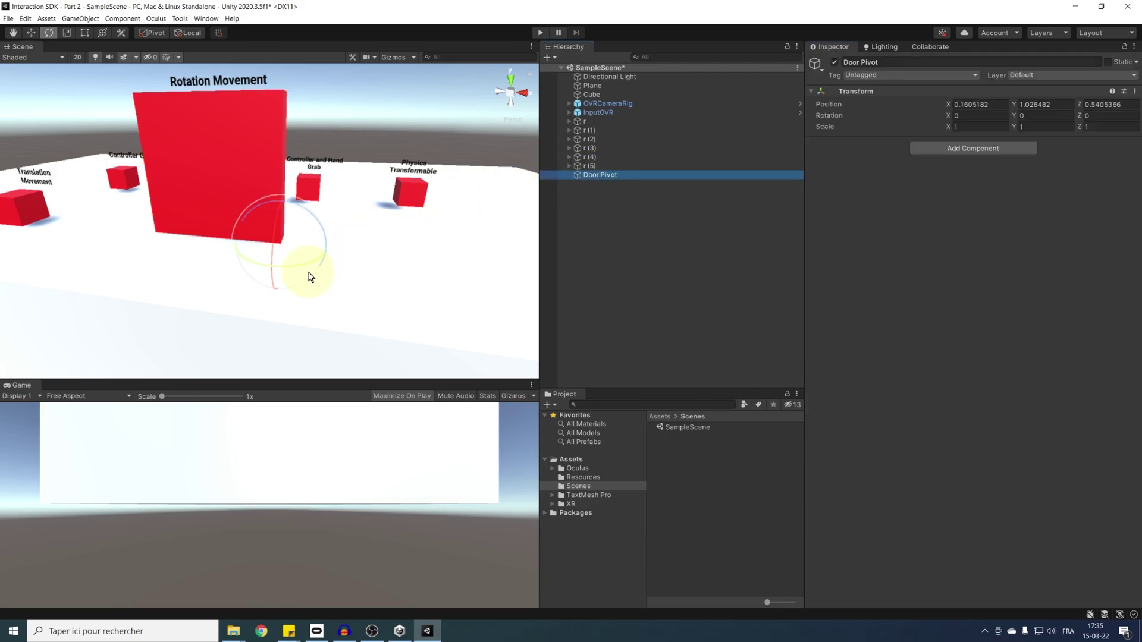
drag(293, 271, 420, 254)
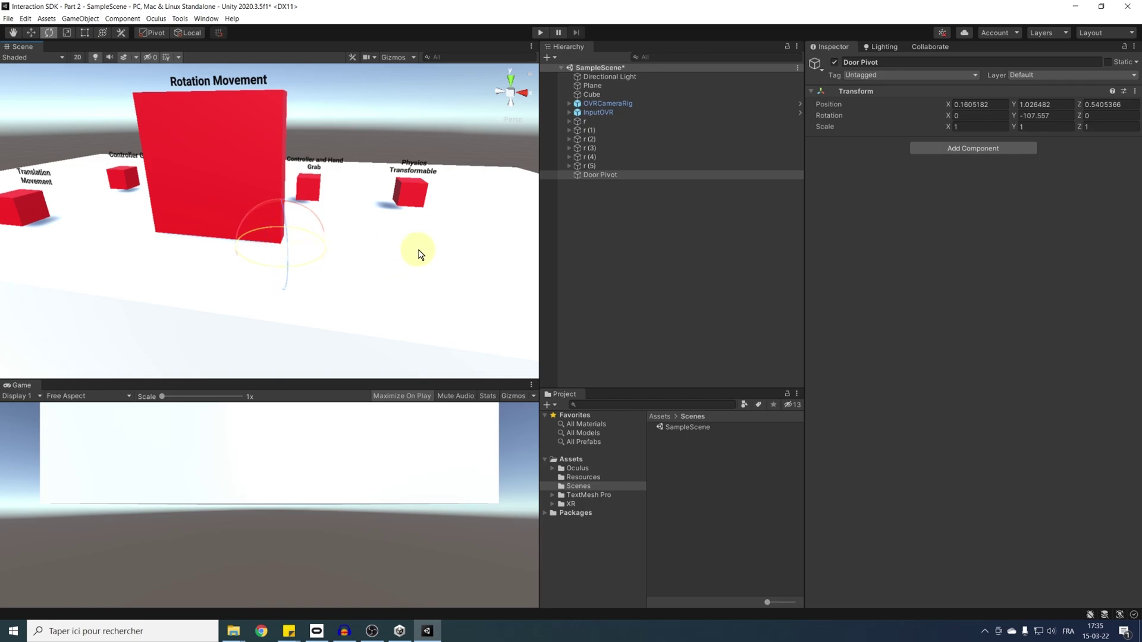
key(w)
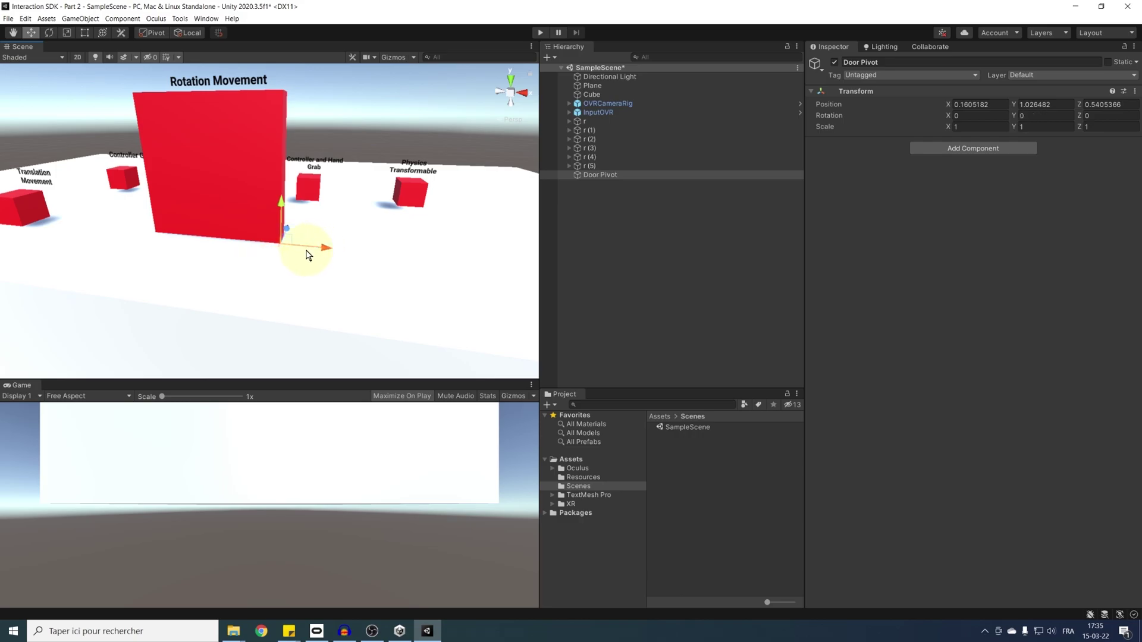
Step: On r (5), enable Min Angle constraint at -120 and Max Angle constraint at 0
click(593, 166)
scroll(890, 510, down, 8)
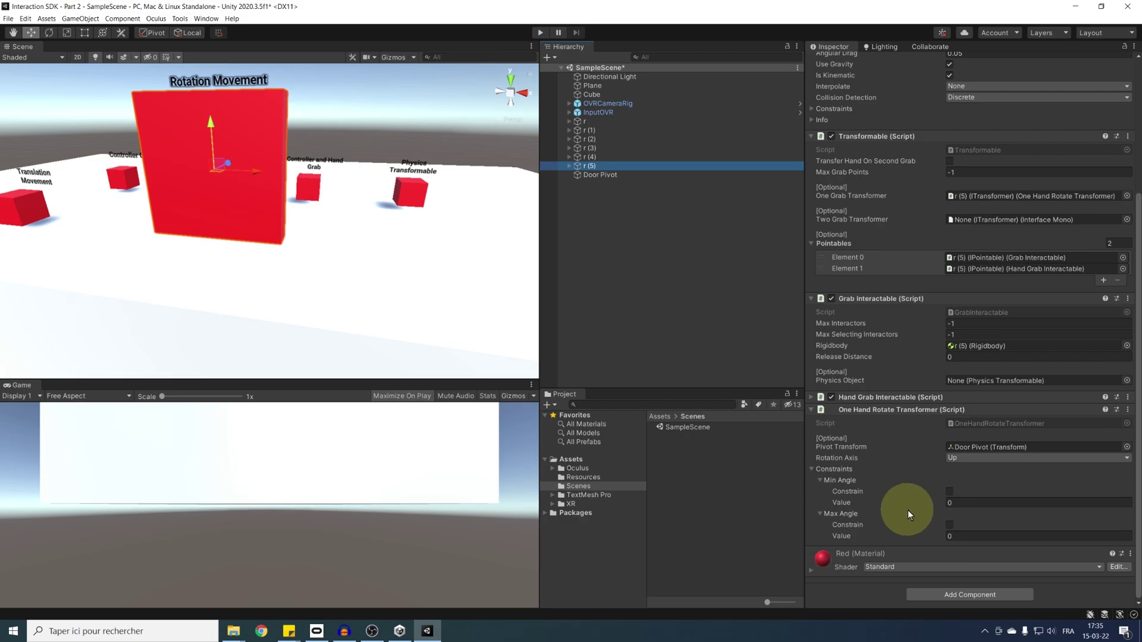
click(949, 492)
click(954, 503)
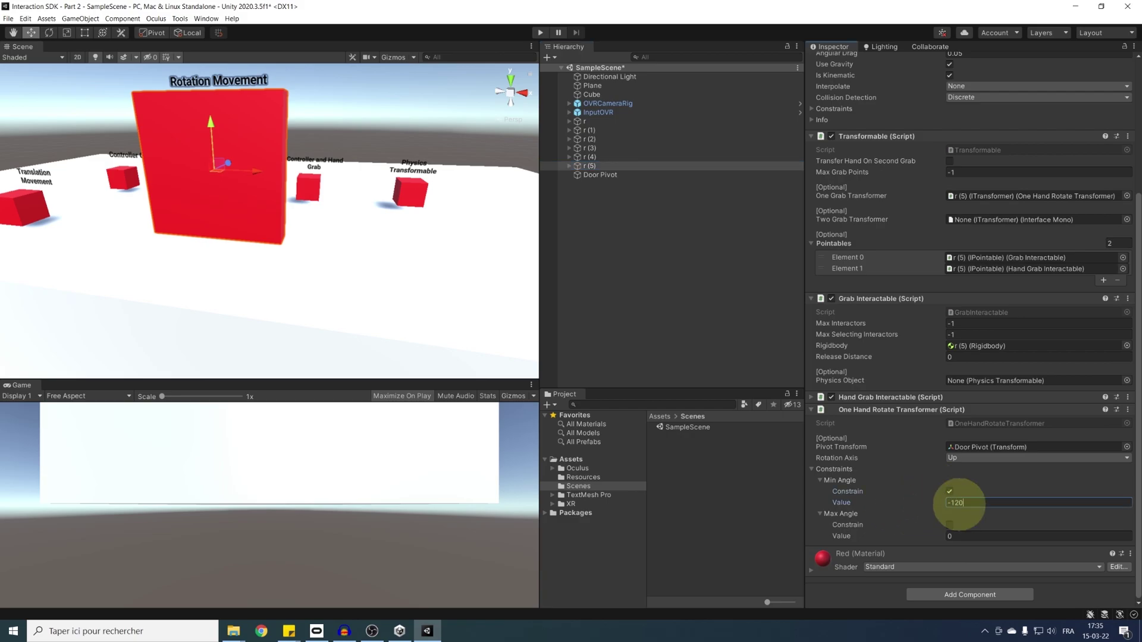
text(-120)
click(950, 526)
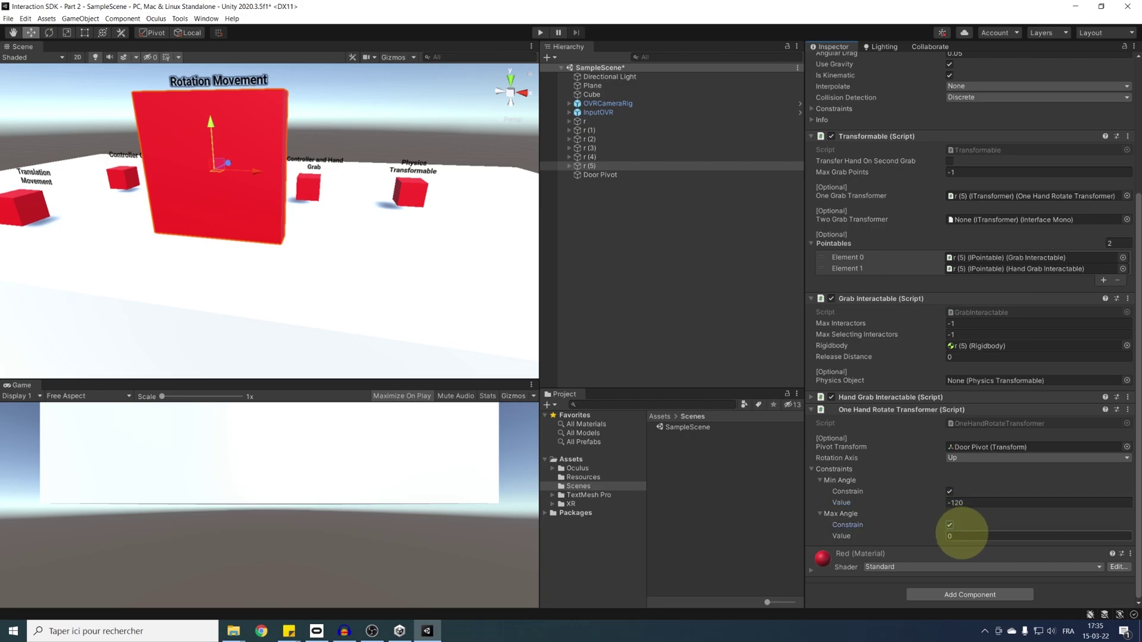
alt+drag(297, 238, 260, 297)
scroll(260, 298, down, 3)
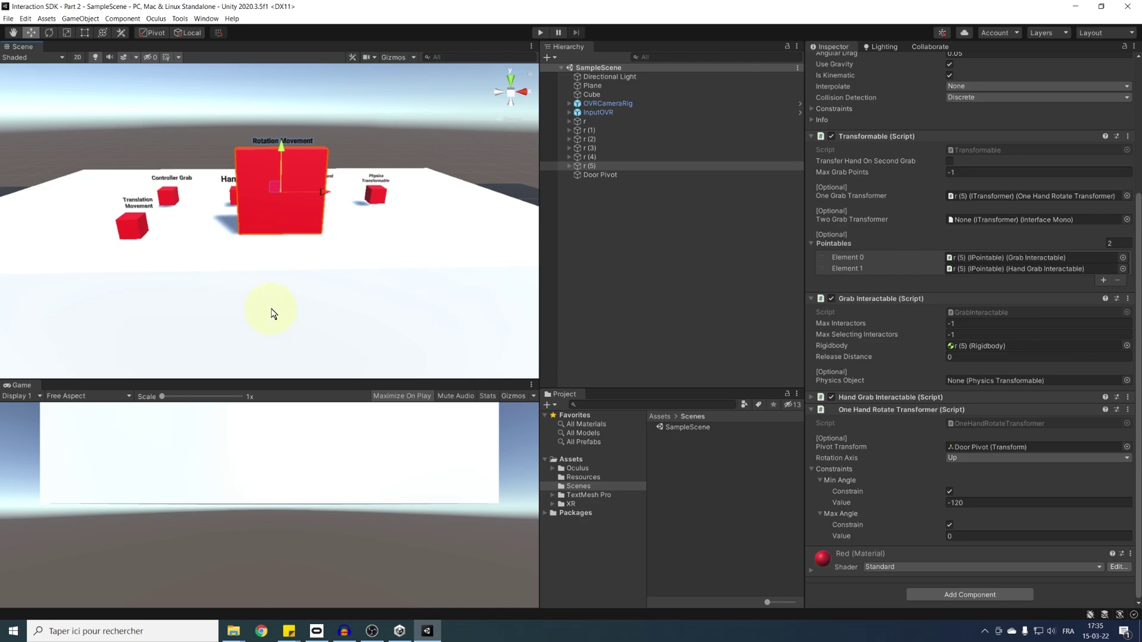
Step: Enter Play mode to test swinging the Rotation Movement door with hand tracking
click(542, 35)
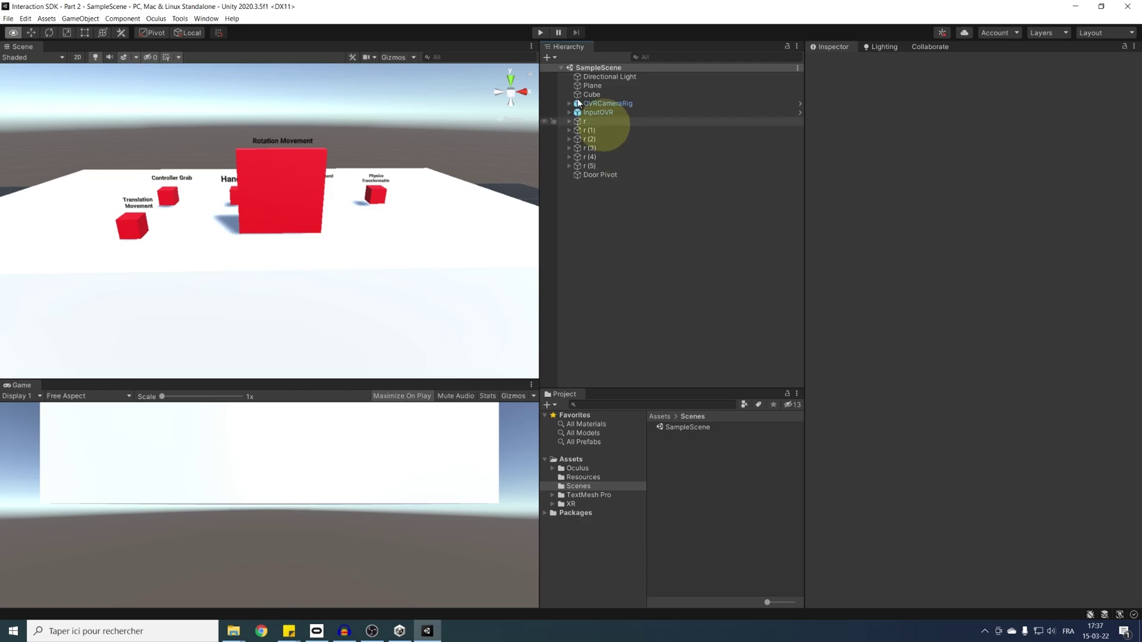
Step: Duplicate the Controller and Hand Grab cube as r (6) and move it away from the original
right_drag(417, 226, 220, 202)
scroll(243, 258, down, 5)
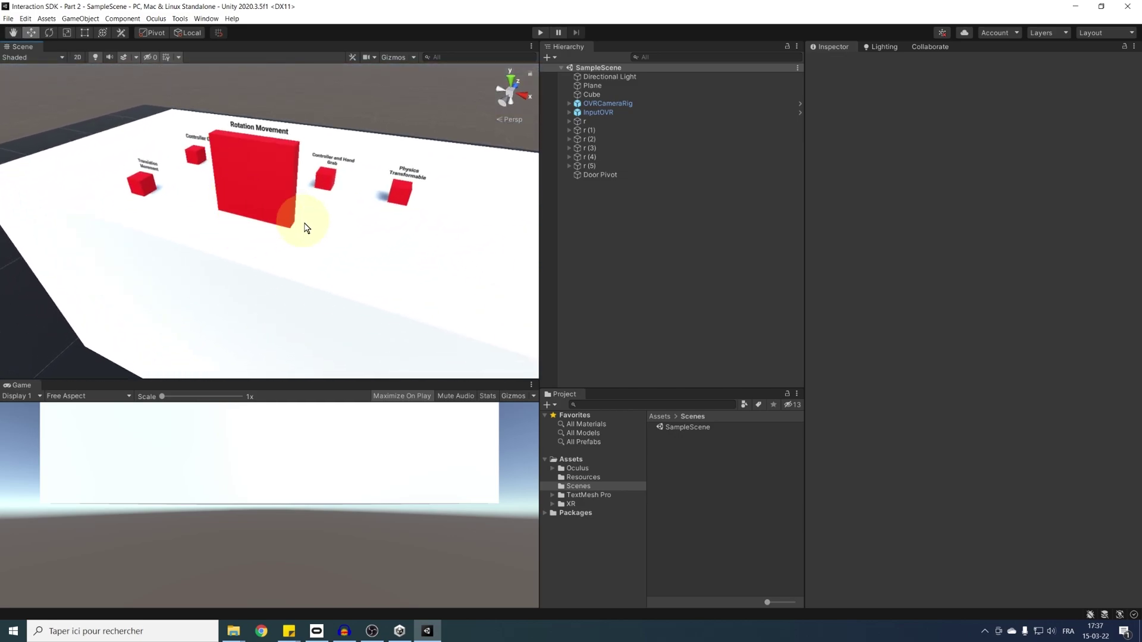
right_drag(306, 221, 311, 247)
click(340, 182)
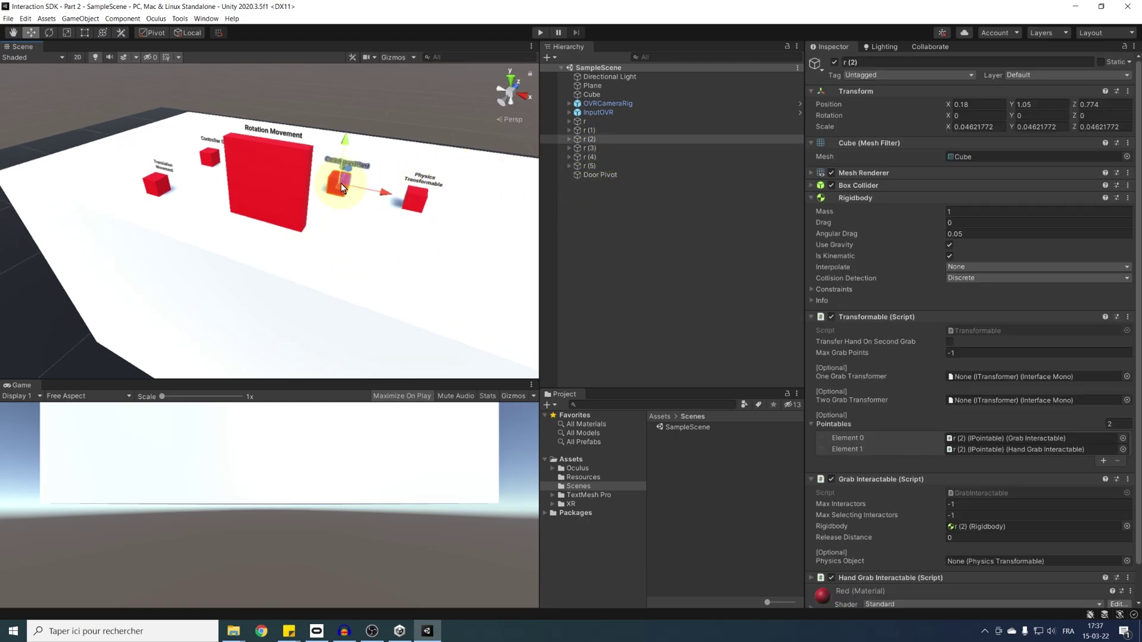
key(ctrl+d)
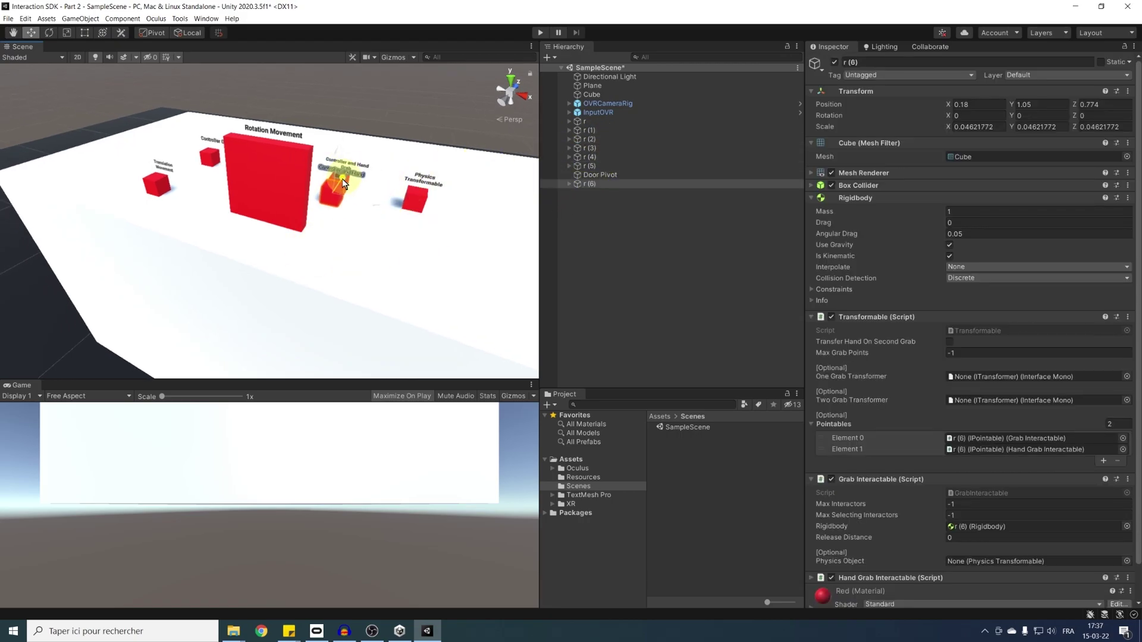
drag(326, 208, 392, 225)
Step: Change r (6)'s Text (TMP) label to 'Two Hand Manipulation'
click(572, 184)
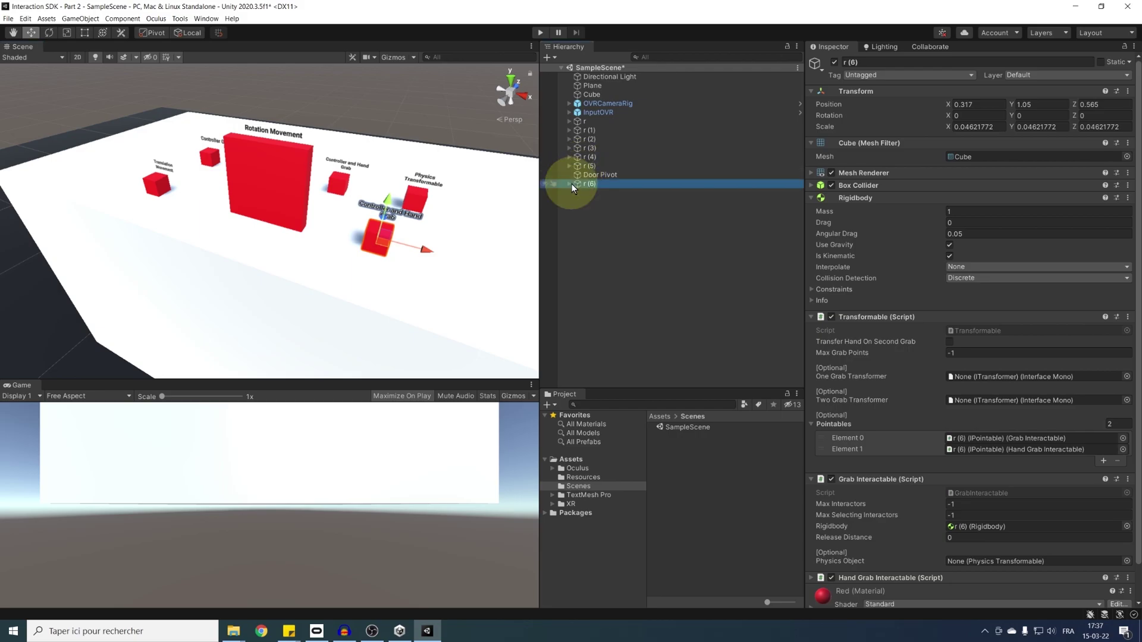
click(570, 184)
click(594, 194)
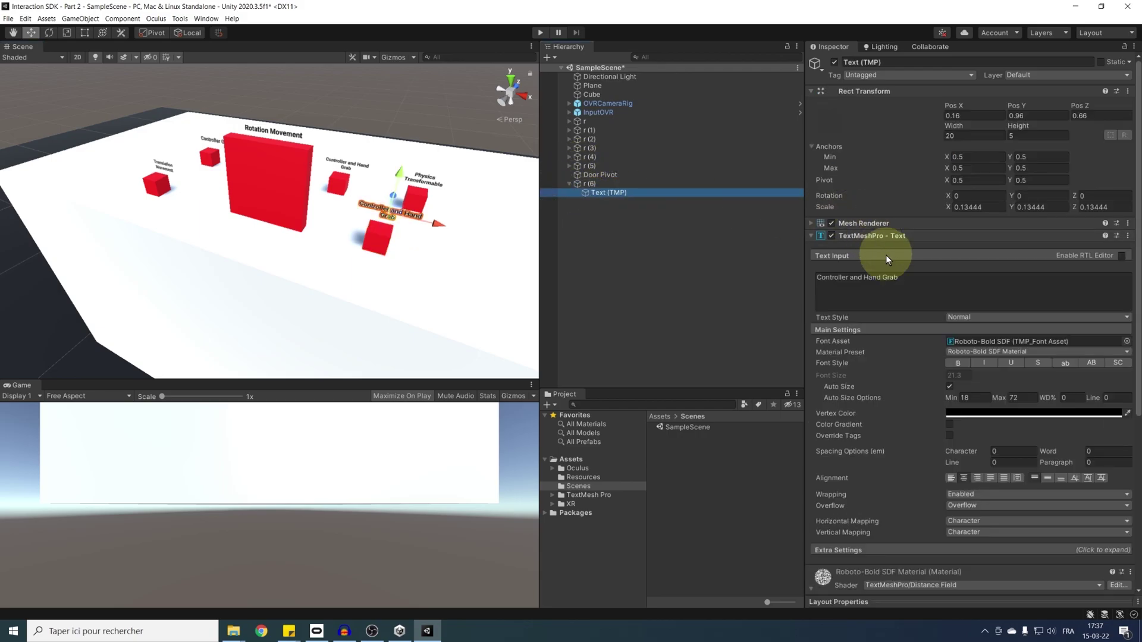
click(885, 278)
text(Two Hand Manipulation)
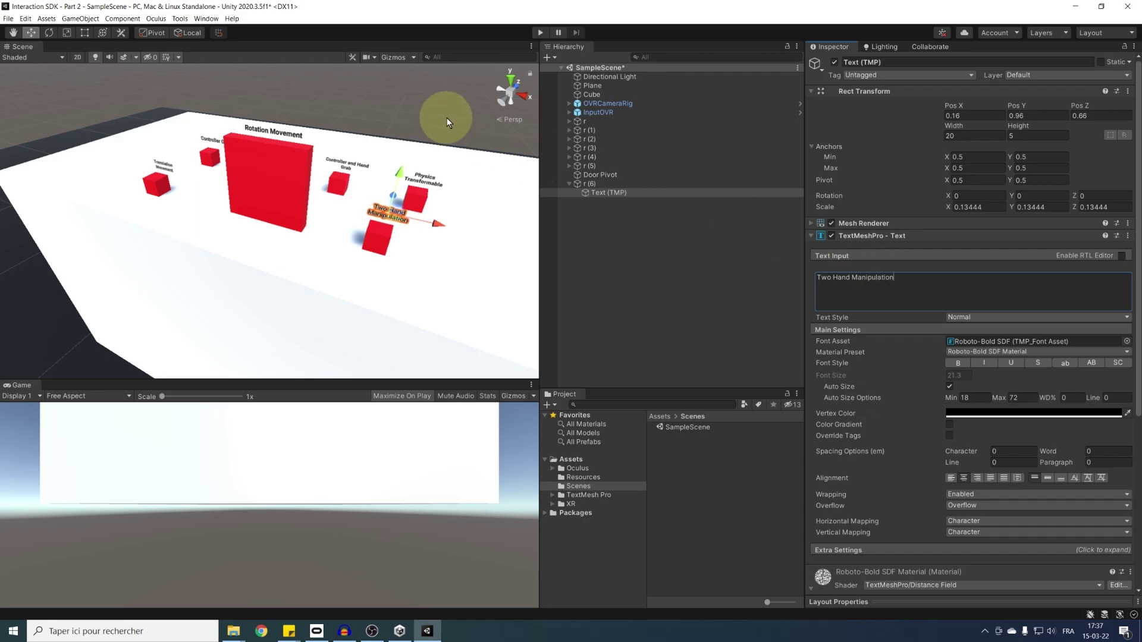
click(589, 184)
Step: Add a Two Hand Free Transformer to r (6) and set it as Transformable's Two Grab Transformer
scroll(951, 536, down, 2)
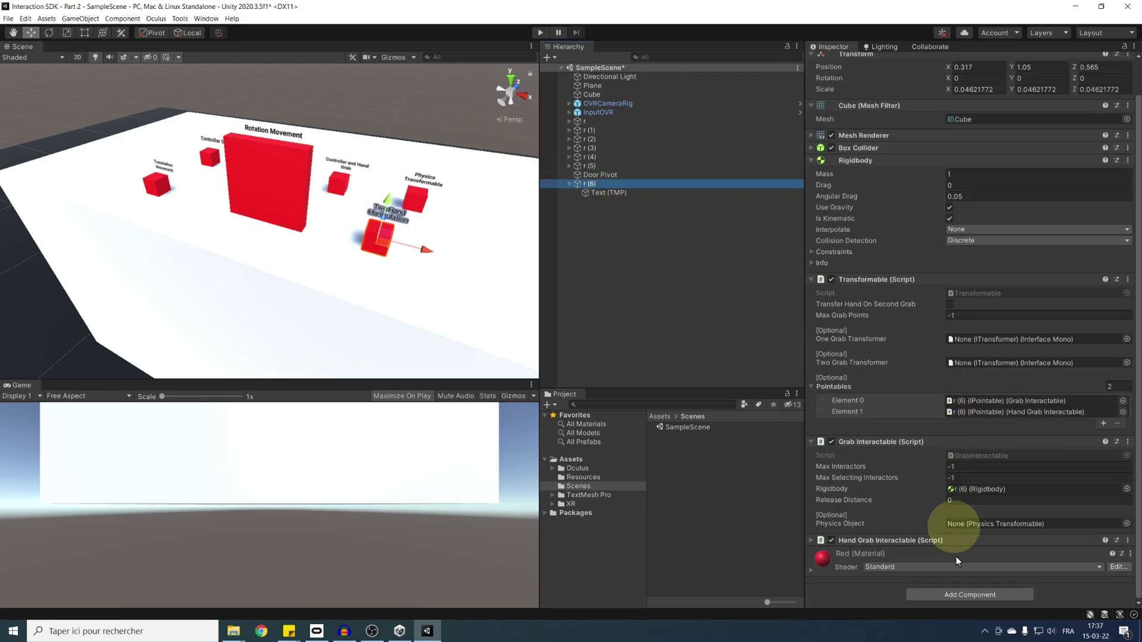
click(955, 593)
text(Two)
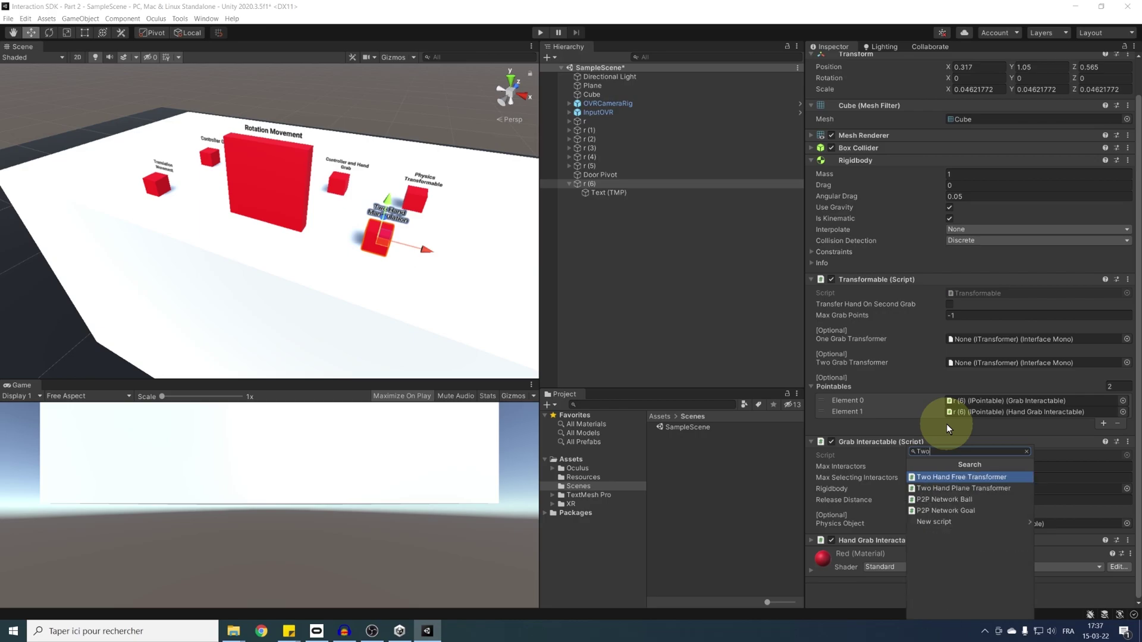
text( Han)
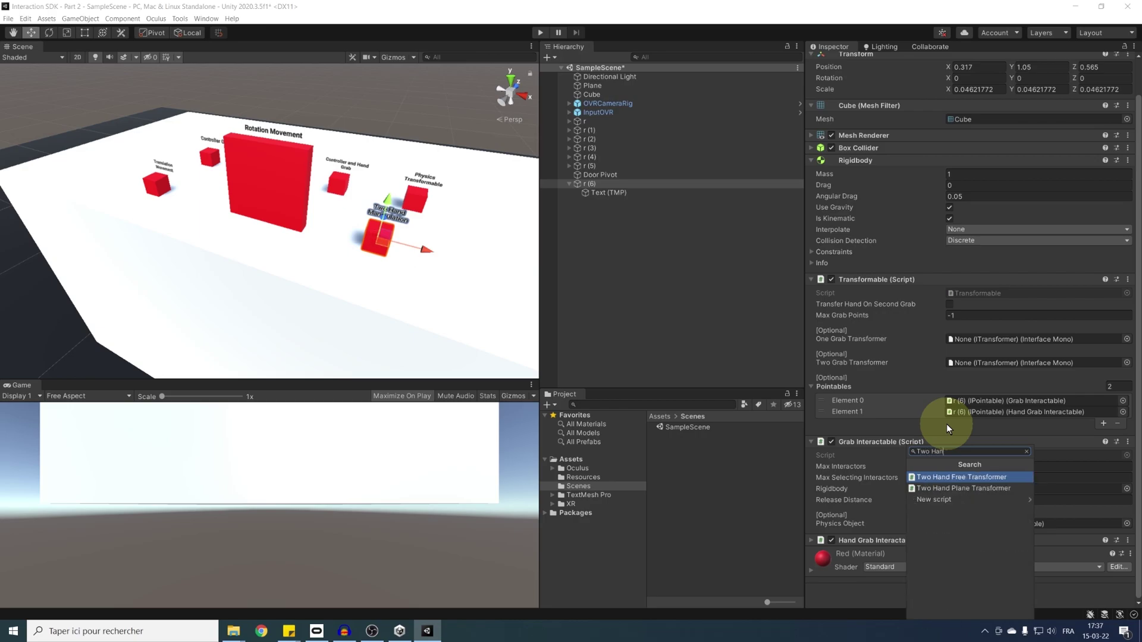
text(d)
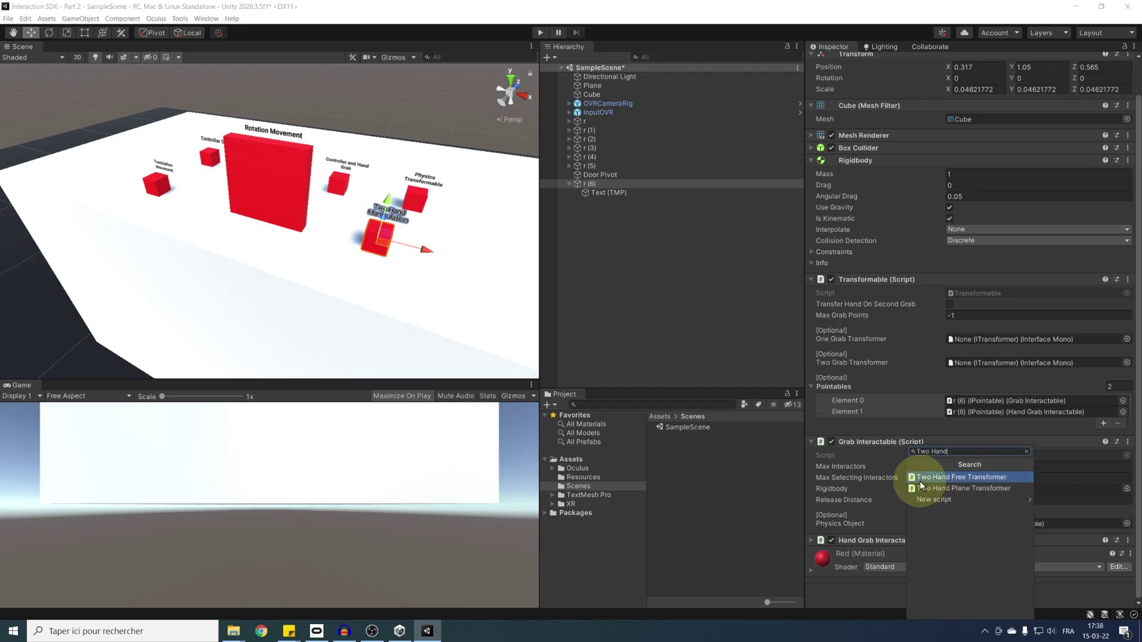
click(961, 478)
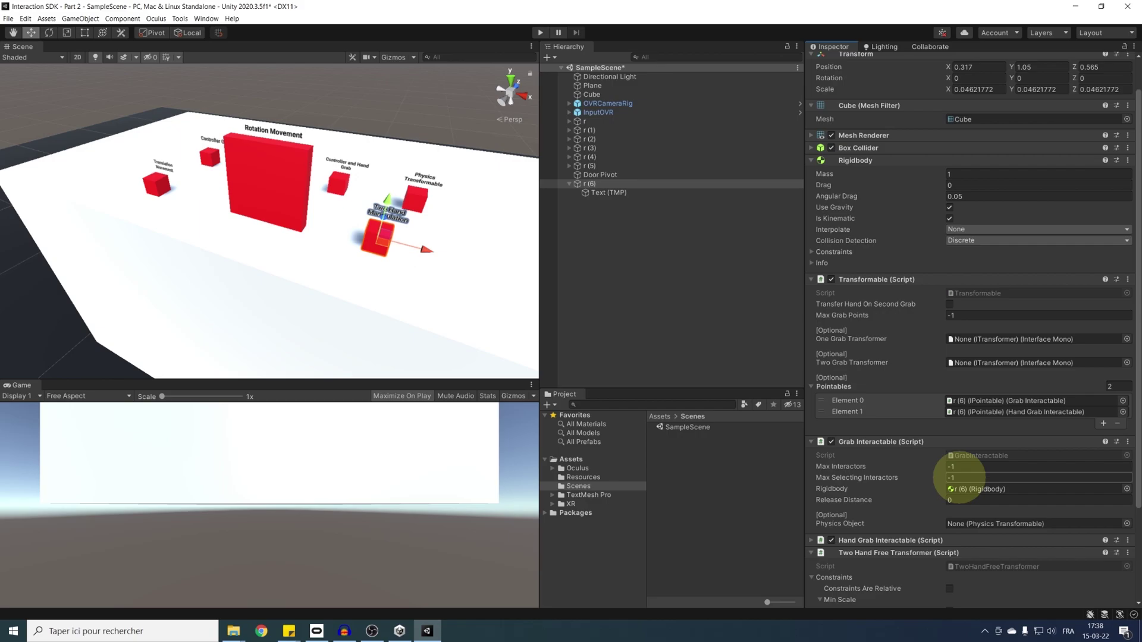
scroll(965, 437, down, 5)
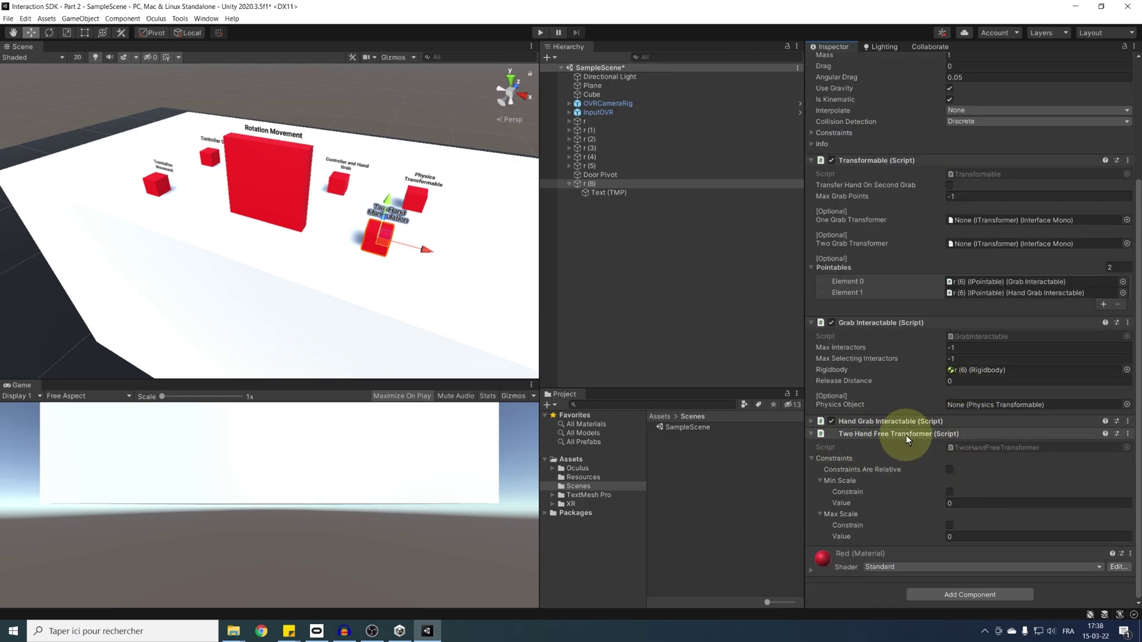
drag(905, 434, 963, 244)
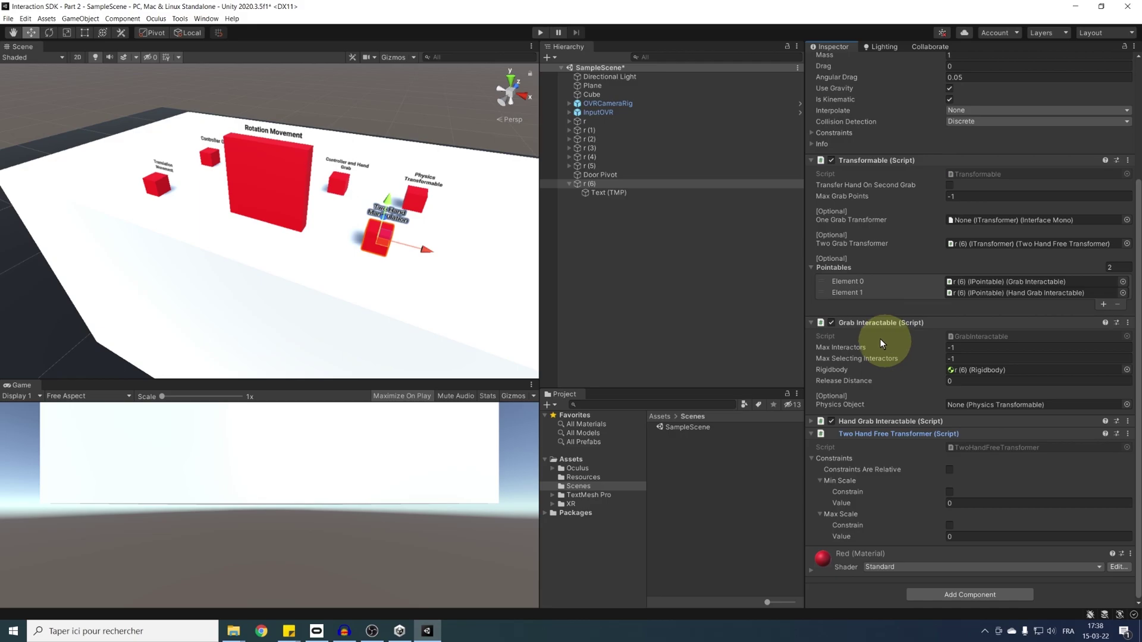
alt+drag(436, 269, 484, 97)
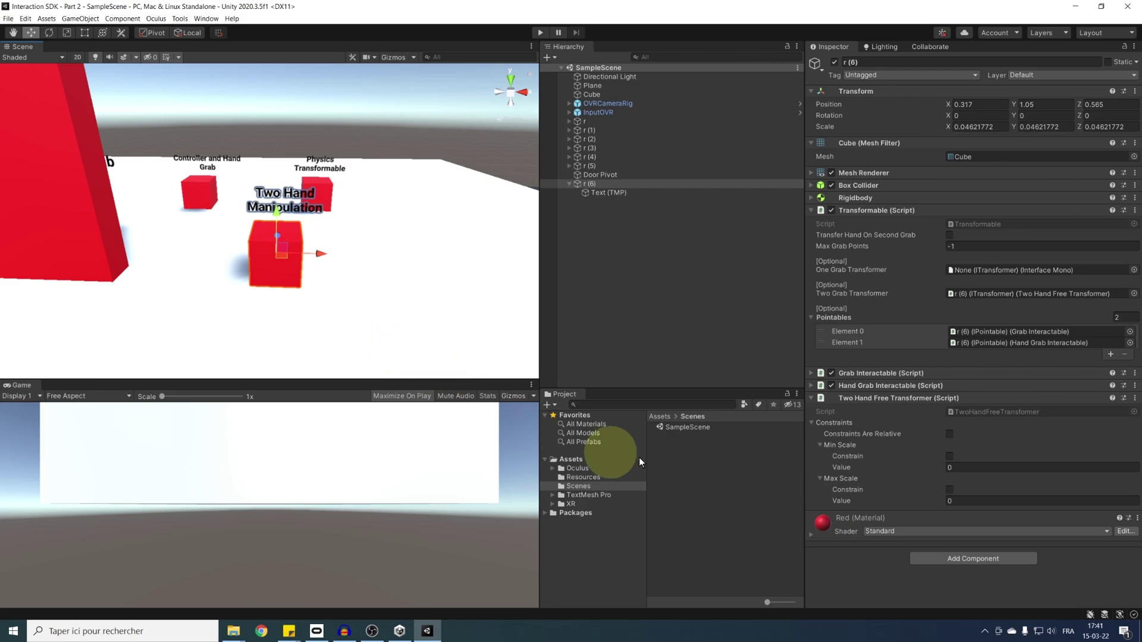
Step: Add a One Hand Free Transformer to r (6) and set it as Transformable's One Grab Transformer
click(919, 554)
text(One)
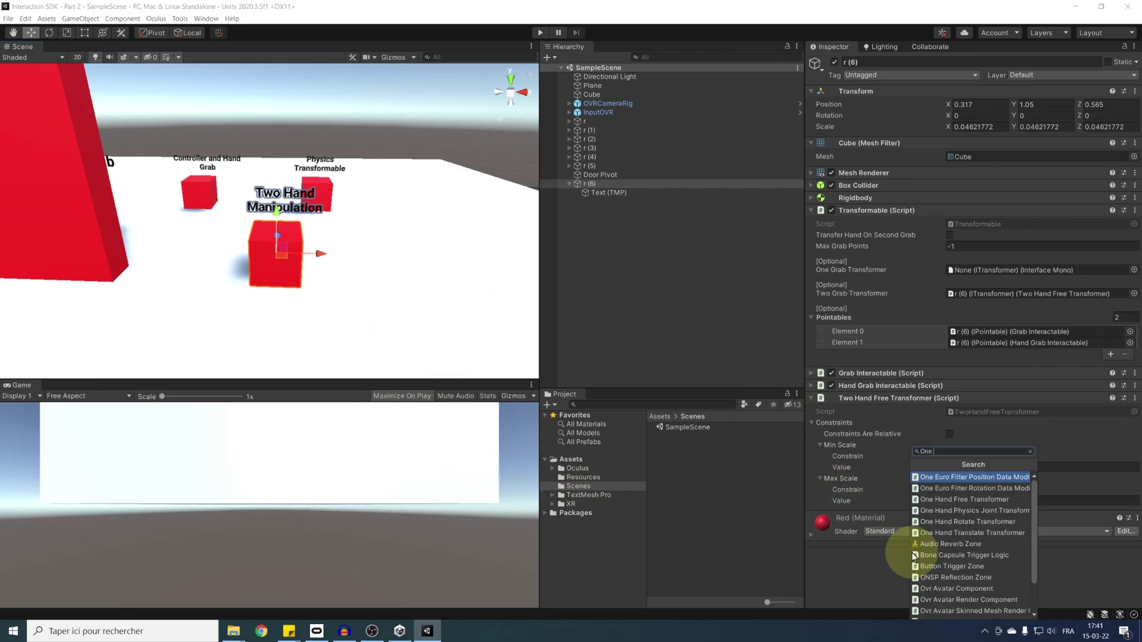
text( Hand)
key(Return)
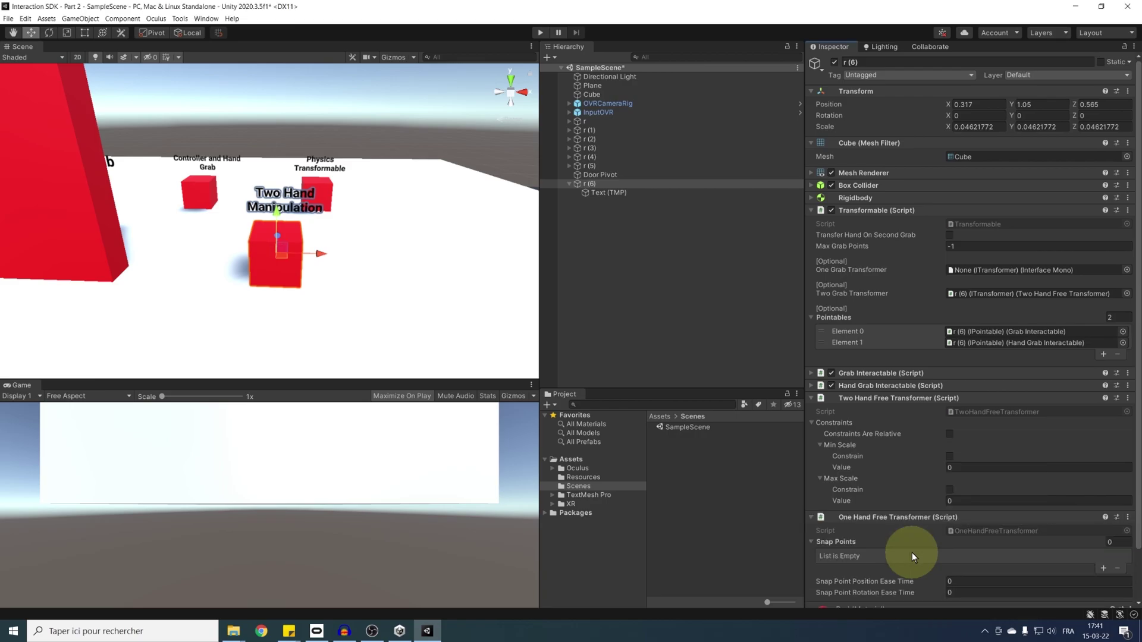
scroll(899, 546, down, 3)
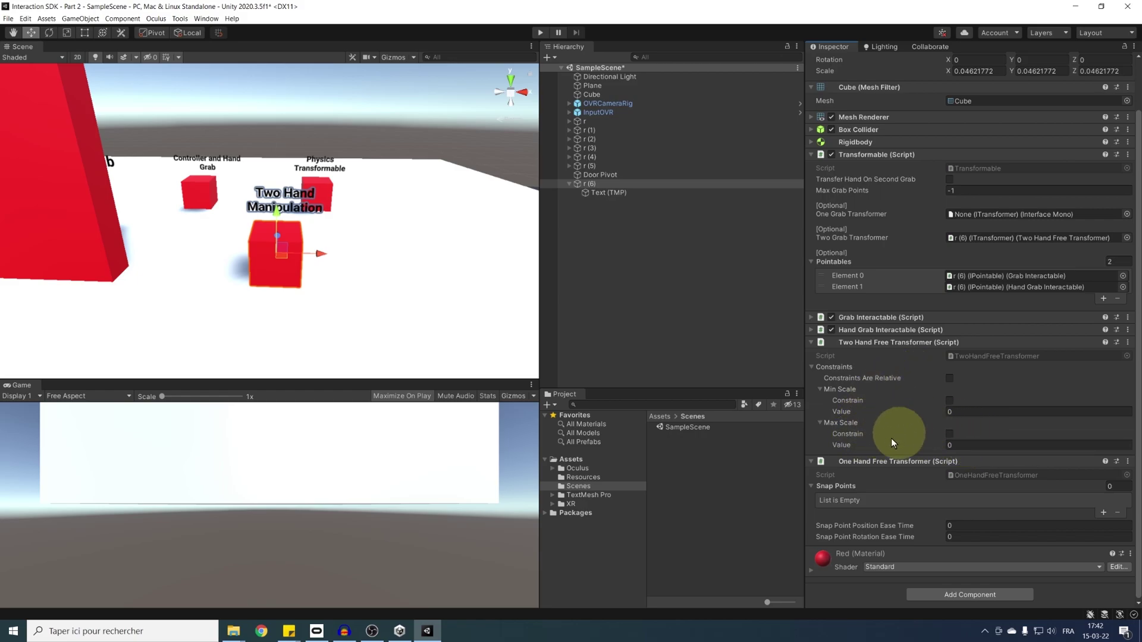
drag(862, 462, 973, 215)
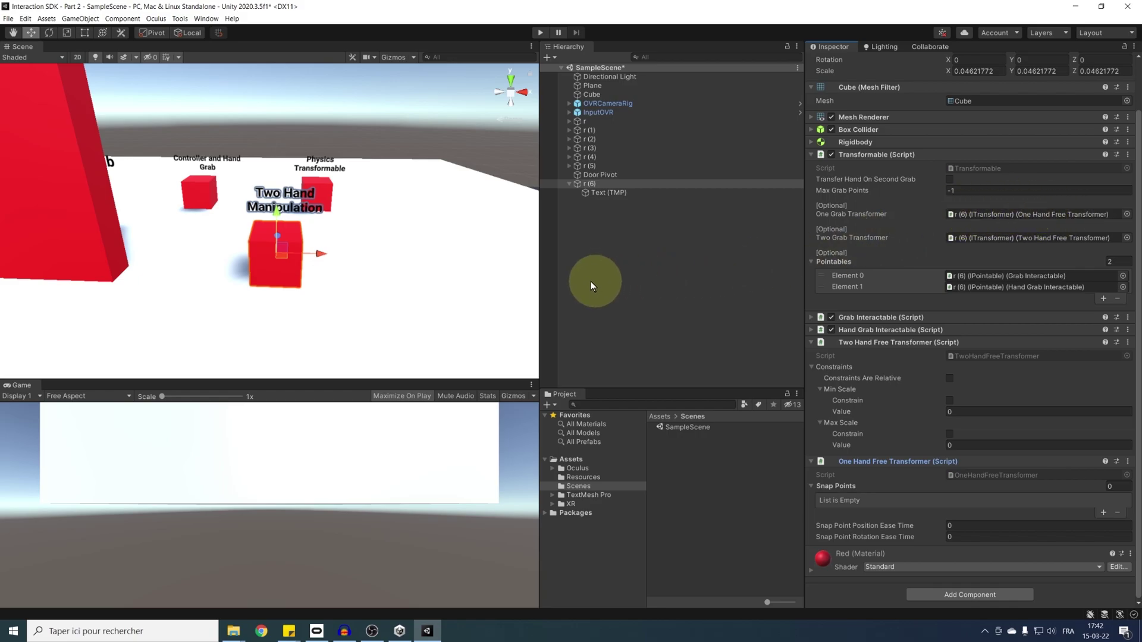
scroll(408, 293, down, 6)
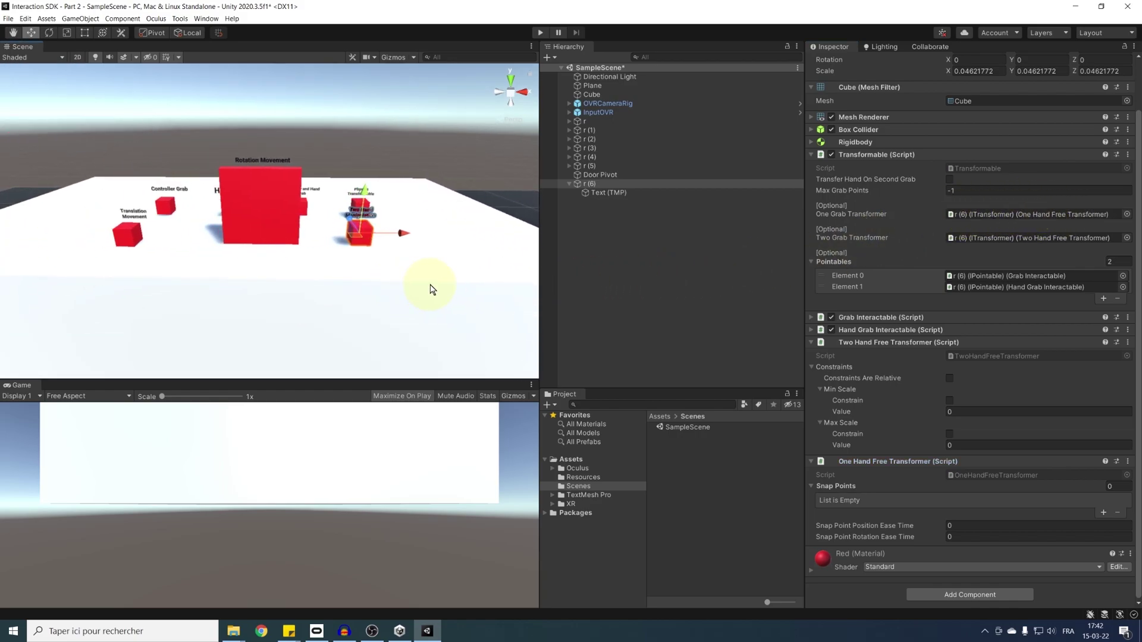
middle_drag(433, 290, 421, 290)
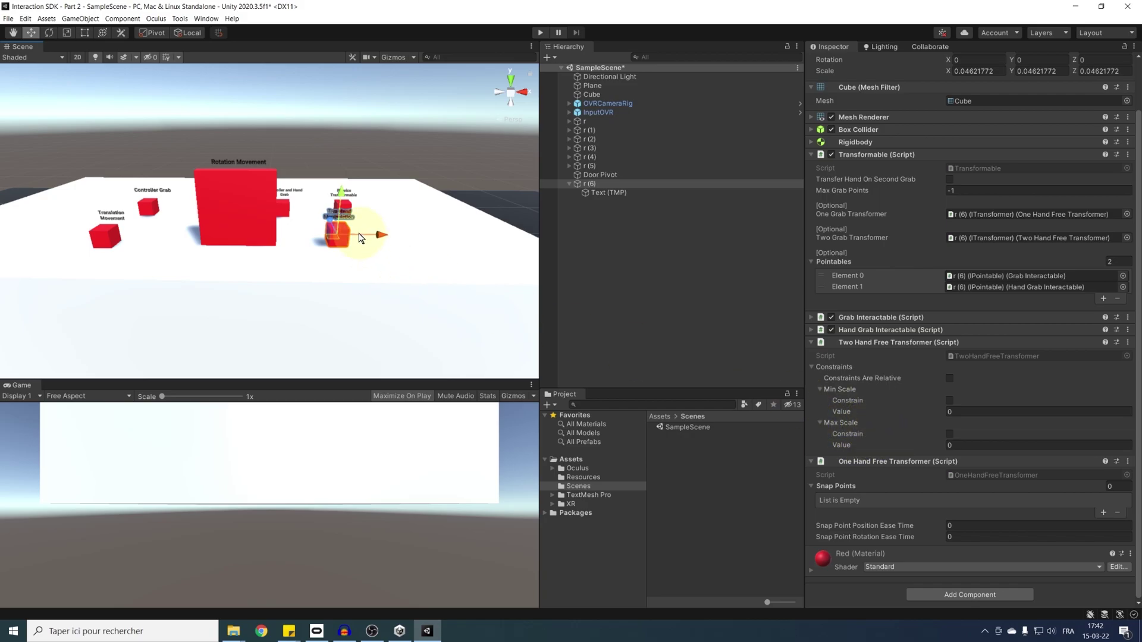
mouse_move(360, 238)
middle_down()
mouse_move(326, 235)
mouse_move(380, 229)
middle_up()
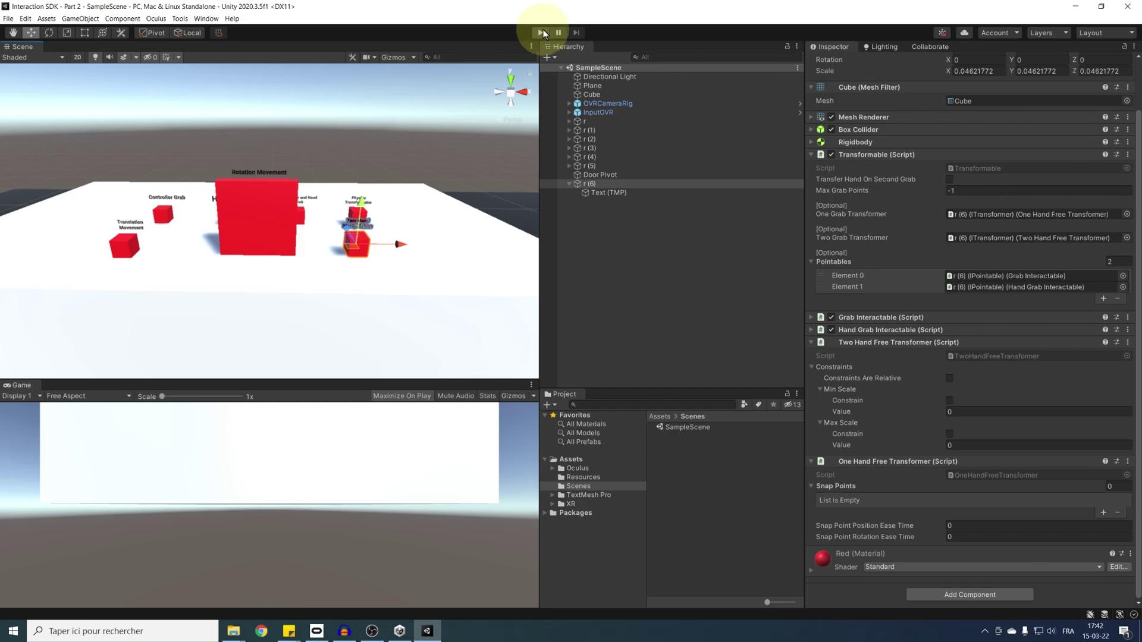